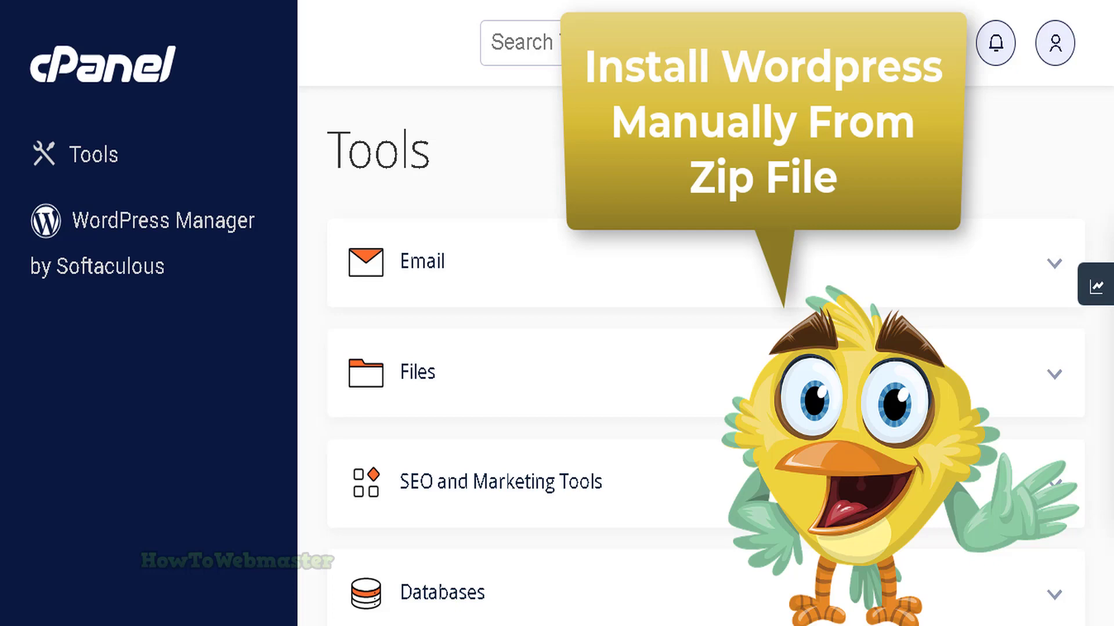
Scroll down the Tools page and expand Databases to list phpMyAdmin and MySQL Databases.
{"action": "scroll", "coordinate": [712, 260], "scroll_direction": "down", "scroll_amount": 2}
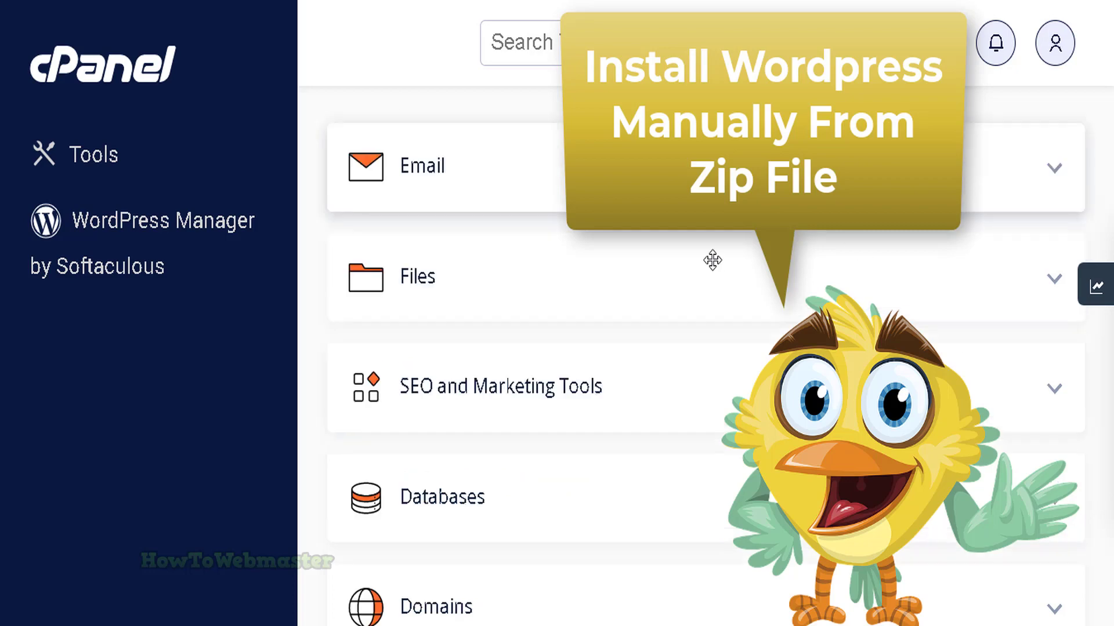
{"action": "scroll", "coordinate": [712, 260], "scroll_direction": "down", "scroll_amount": 5}
{"action": "left_click", "coordinate": [566, 216]}
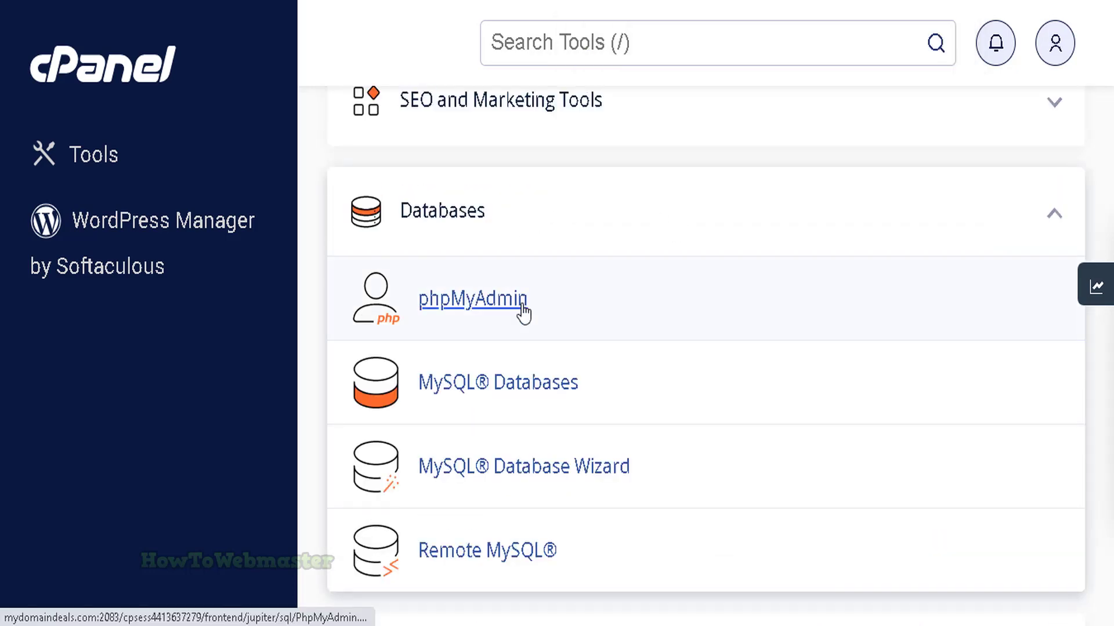
On the MySQL Databases page, create the database testdatabase (mydom_testdatabase).
{"action": "left_click", "coordinate": [526, 393]}
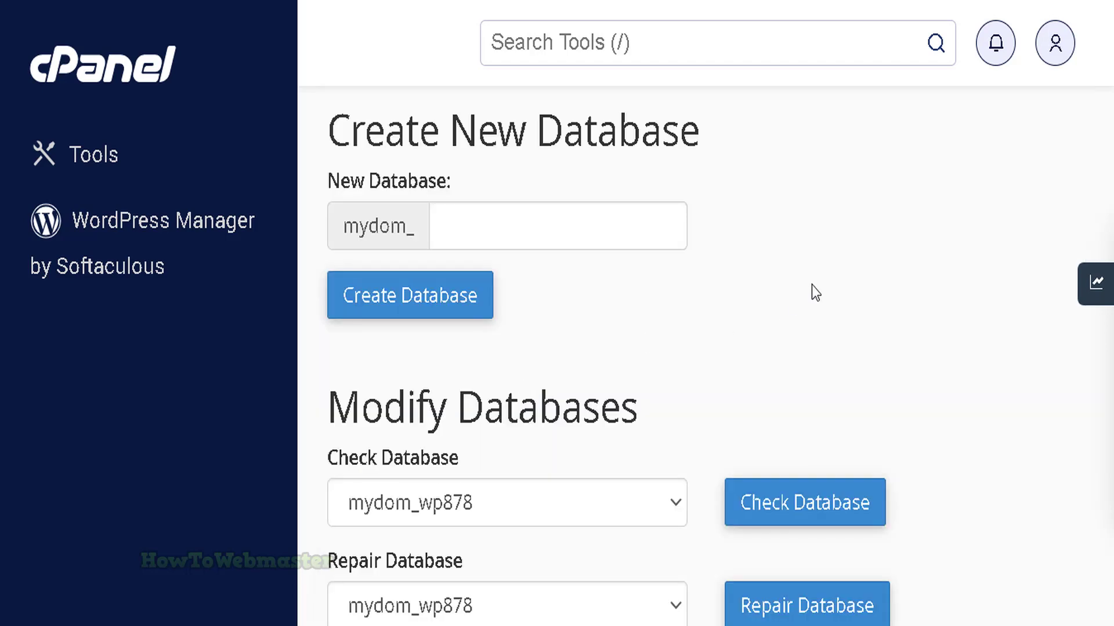
{"action": "left_click_drag", "start_coordinate": [395, 133], "coordinate": [606, 135]}
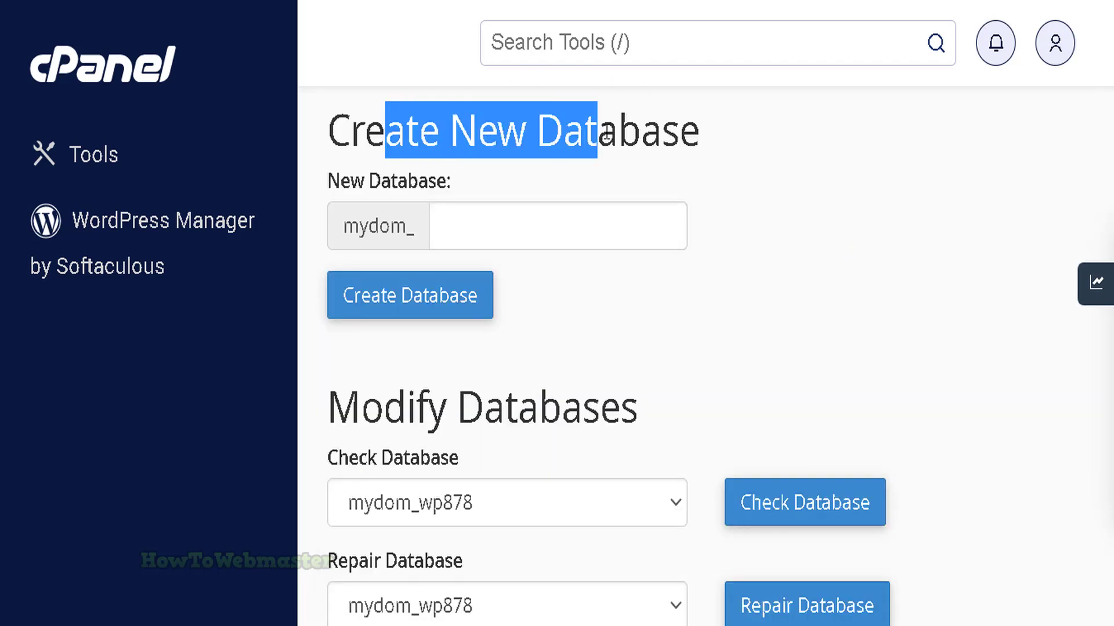
{"action": "left_click", "coordinate": [529, 213]}
{"action": "left_click", "coordinate": [552, 293]}
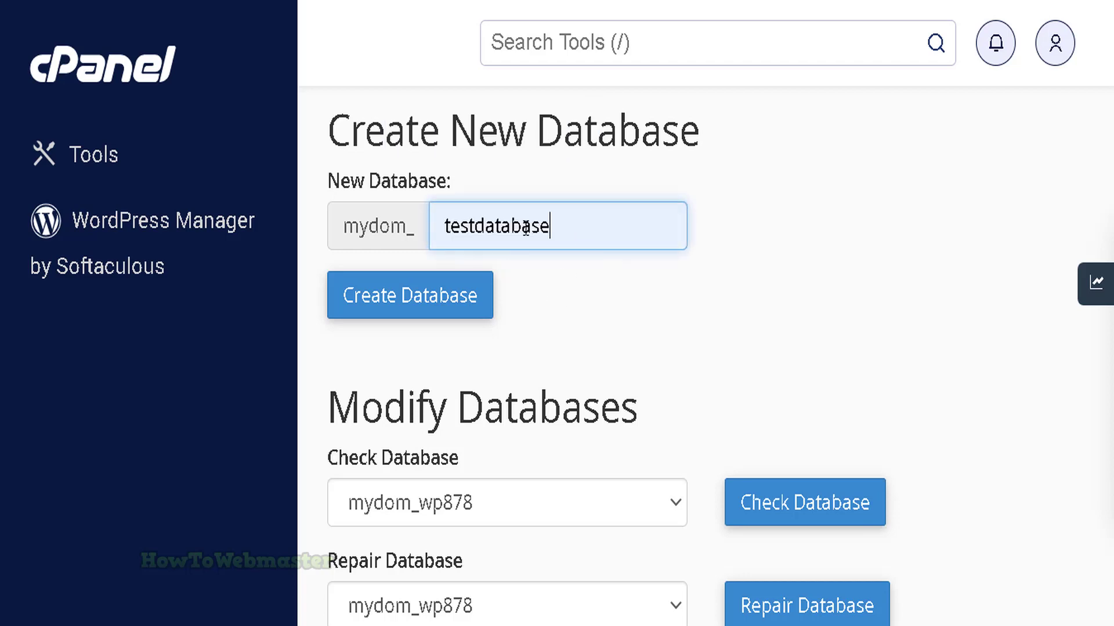
{"action": "left_click", "coordinate": [400, 316]}
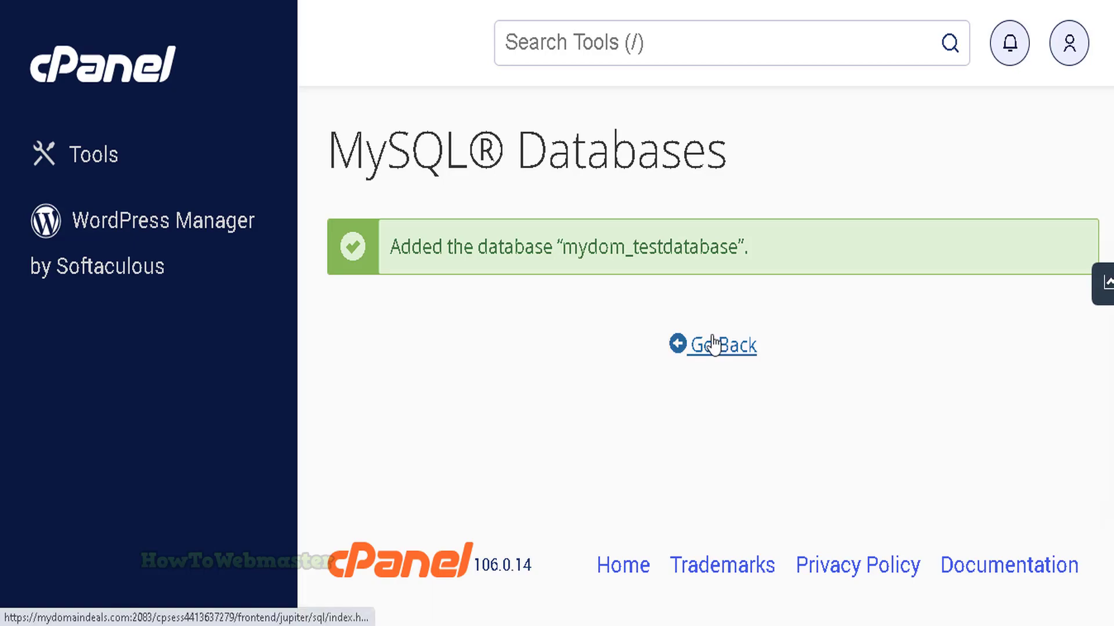
Back on MySQL Databases, enter userdb as the new MySQL username.
{"action": "left_click", "coordinate": [711, 344]}
{"action": "scroll", "coordinate": [506, 356], "scroll_direction": "down", "scroll_amount": 15}
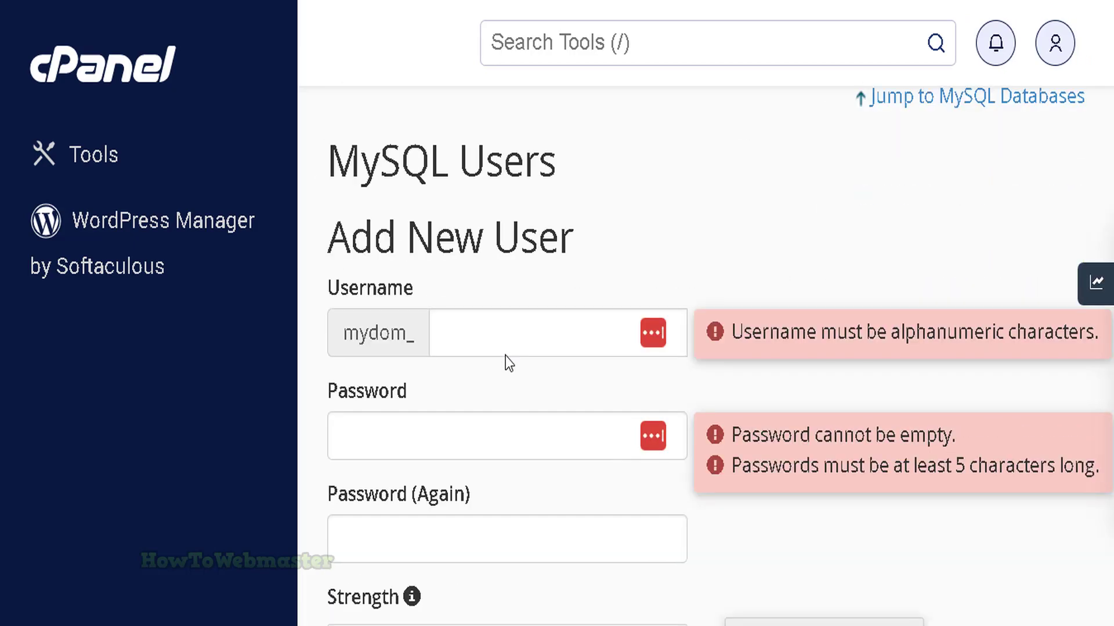
{"action": "scroll", "coordinate": [507, 357], "scroll_direction": "up", "scroll_amount": 3}
{"action": "left_click_drag", "start_coordinate": [352, 235], "coordinate": [591, 255]}
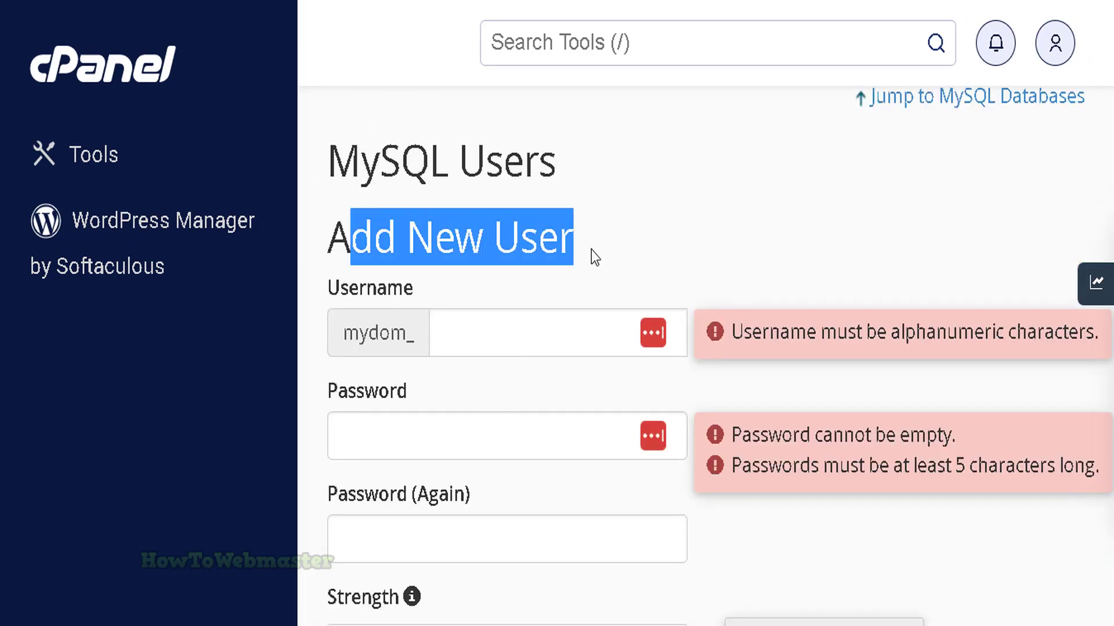
{"action": "scroll", "coordinate": [522, 333], "scroll_direction": "down", "scroll_amount": 3}
{"action": "scroll", "coordinate": [530, 199], "scroll_direction": "up", "scroll_amount": 1}
{"action": "left_click", "coordinate": [526, 221]}
{"action": "type", "text": "userdb"}
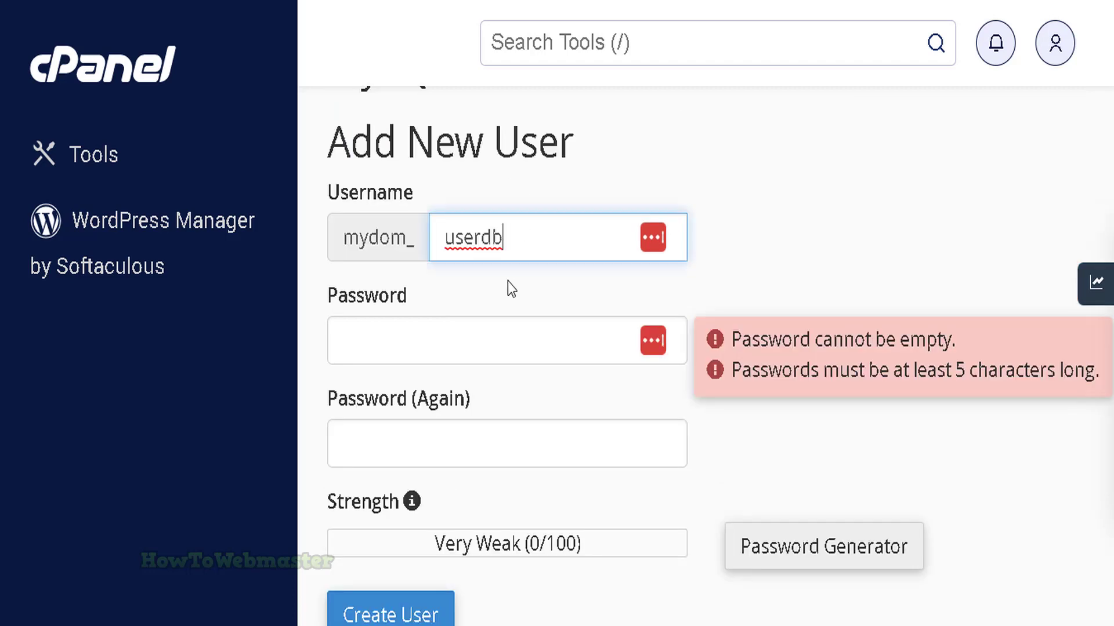
Fill both password fields with a matching suggested password rated OK.
{"action": "left_click", "coordinate": [420, 335]}
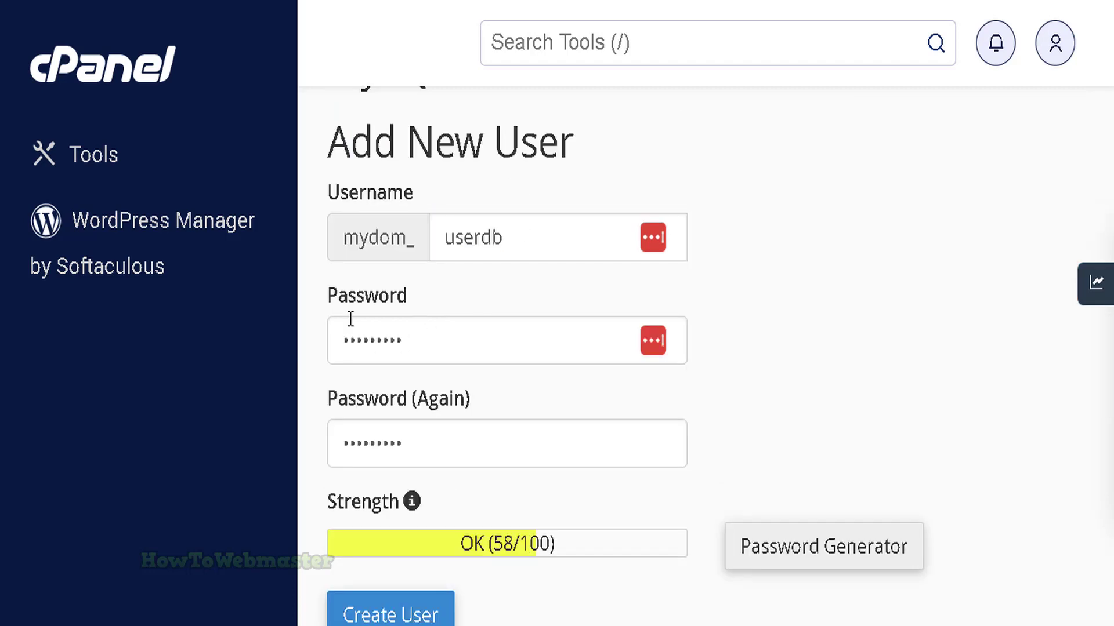
{"action": "left_click_drag", "start_coordinate": [504, 249], "coordinate": [410, 236]}
{"action": "left_click_drag", "start_coordinate": [396, 443], "coordinate": [262, 431]}
{"action": "left_click", "coordinate": [803, 386]}
{"action": "scroll", "coordinate": [366, 609], "scroll_direction": "down", "scroll_amount": 1}
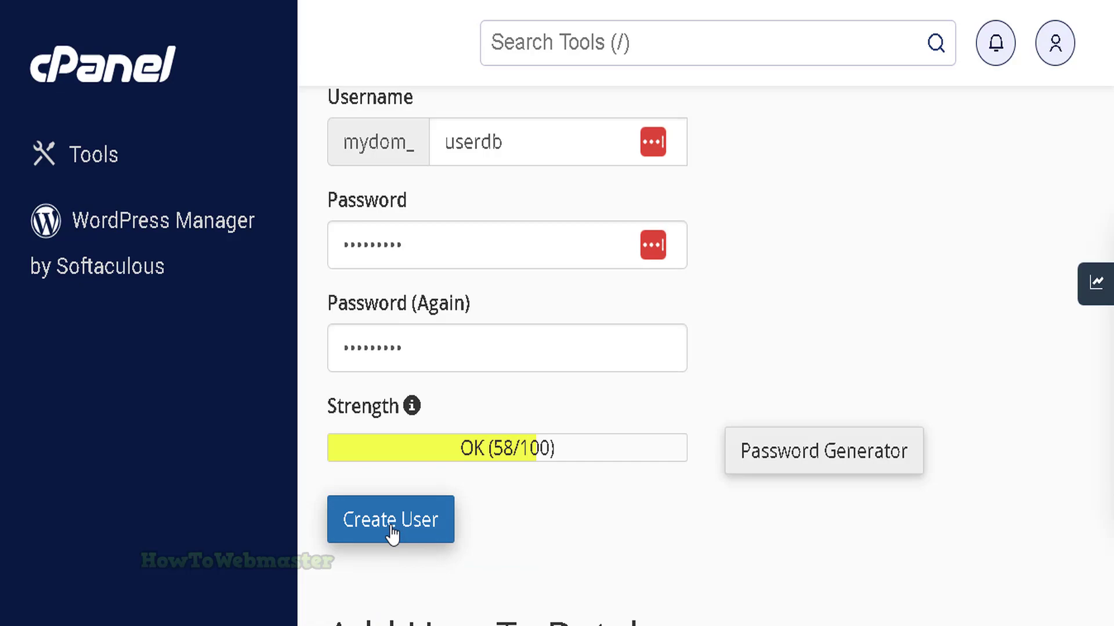
Create the mydom_userdb user and return to the Add User To Database section.
{"action": "left_click", "coordinate": [391, 529]}
{"action": "left_click", "coordinate": [717, 348]}
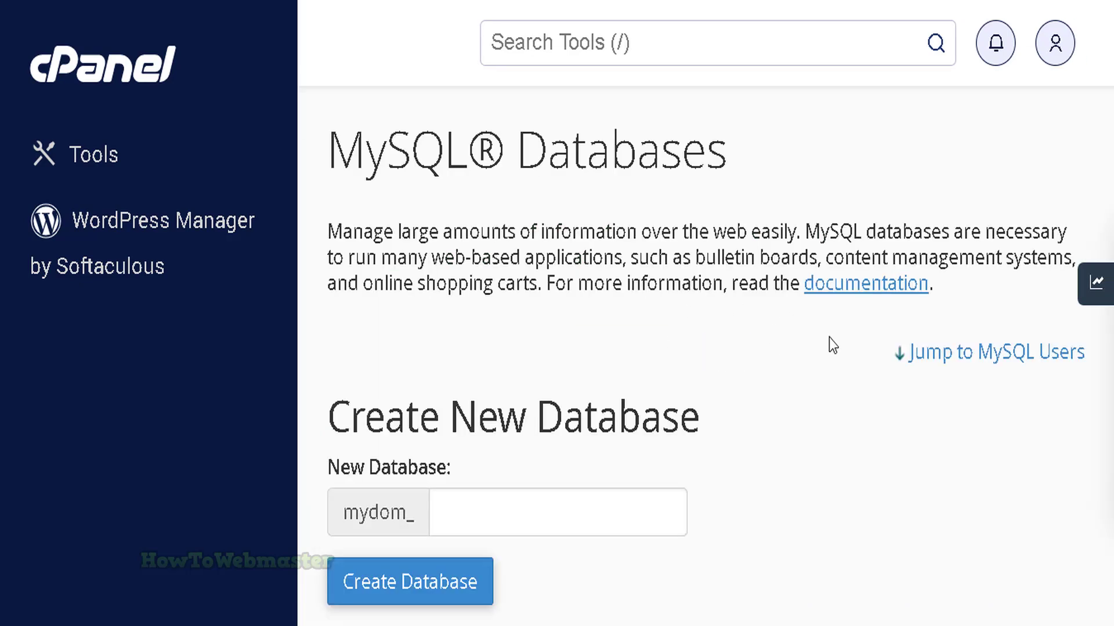
{"action": "scroll", "coordinate": [1078, 160], "scroll_direction": "down", "scroll_amount": 20}
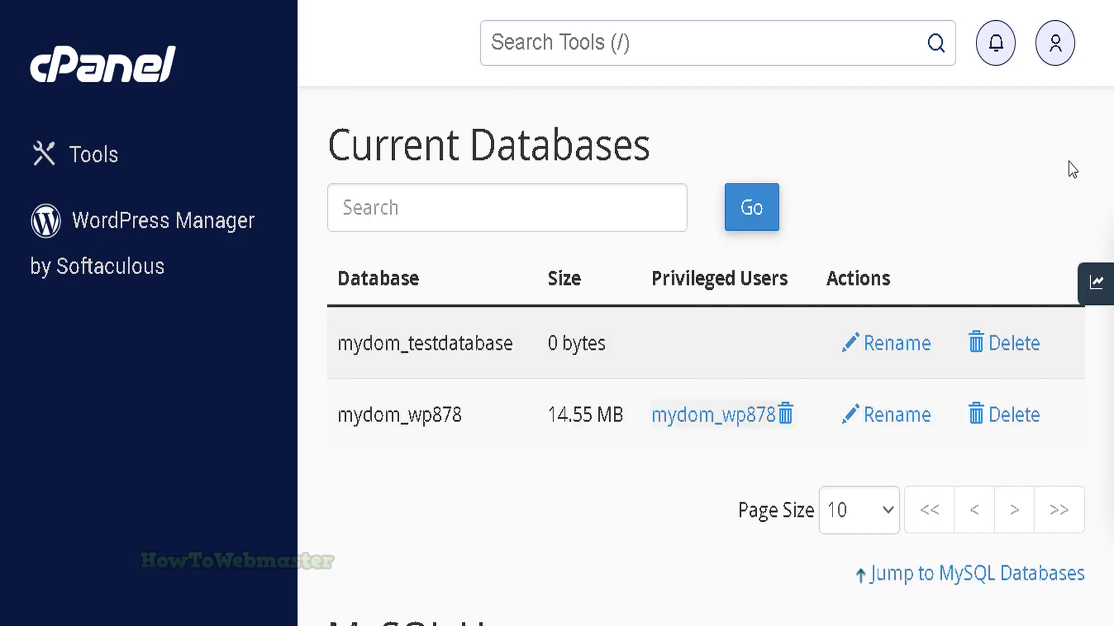
{"action": "left_click_drag", "start_coordinate": [360, 169], "coordinate": [741, 164]}
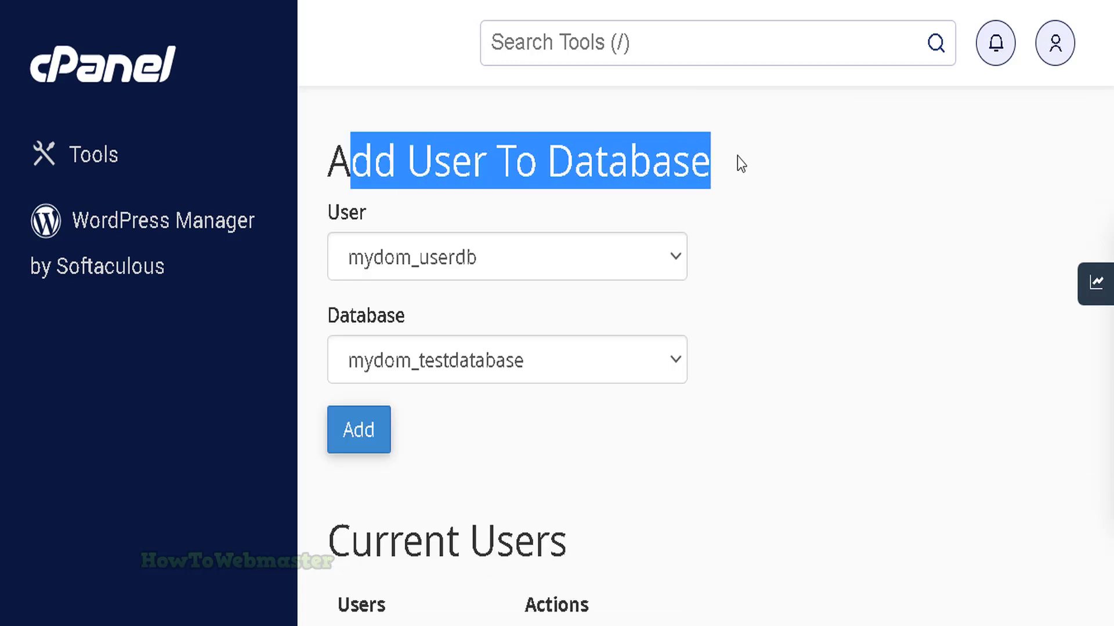
Add mydom_userdb to mydom_testdatabase with ALL PRIVILEGES and save the changes.
{"action": "left_click", "coordinate": [432, 258]}
{"action": "left_click", "coordinate": [432, 258]}
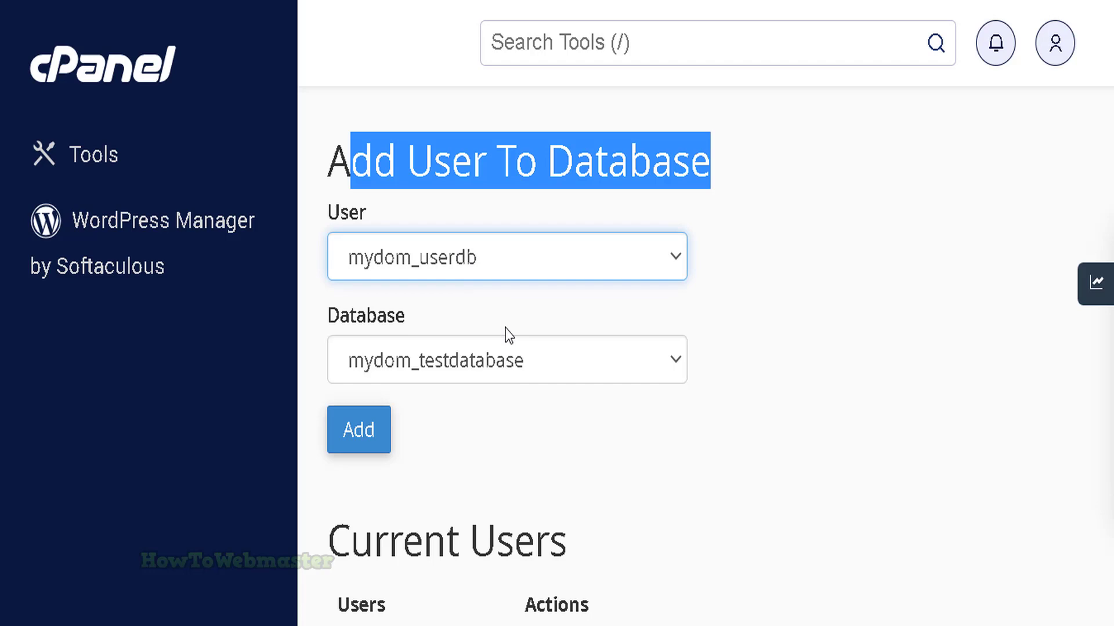
{"action": "left_click", "coordinate": [360, 430]}
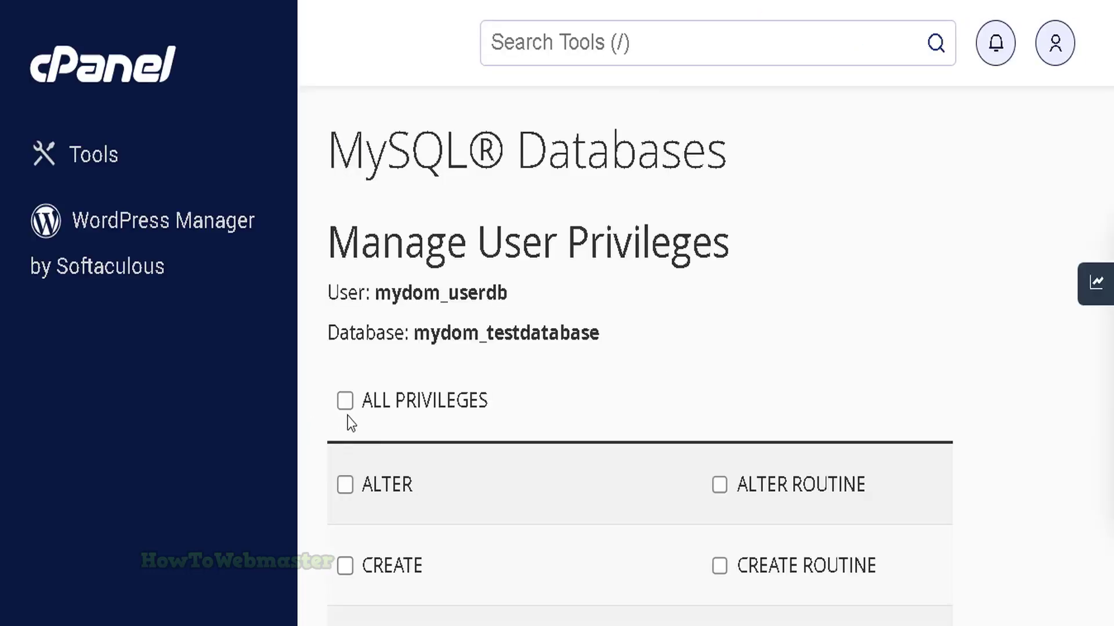
{"action": "left_click", "coordinate": [344, 401]}
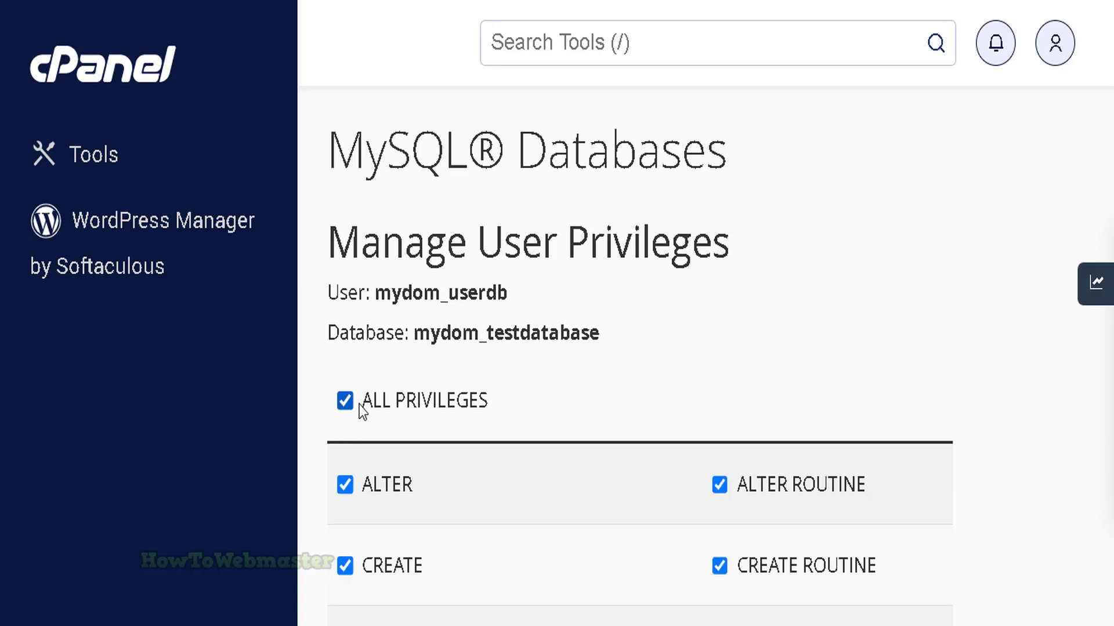
{"action": "scroll", "coordinate": [486, 427], "scroll_direction": "down", "scroll_amount": 10}
{"action": "scroll", "coordinate": [486, 427], "scroll_direction": "down", "scroll_amount": 3}
{"action": "left_click", "coordinate": [385, 400]}
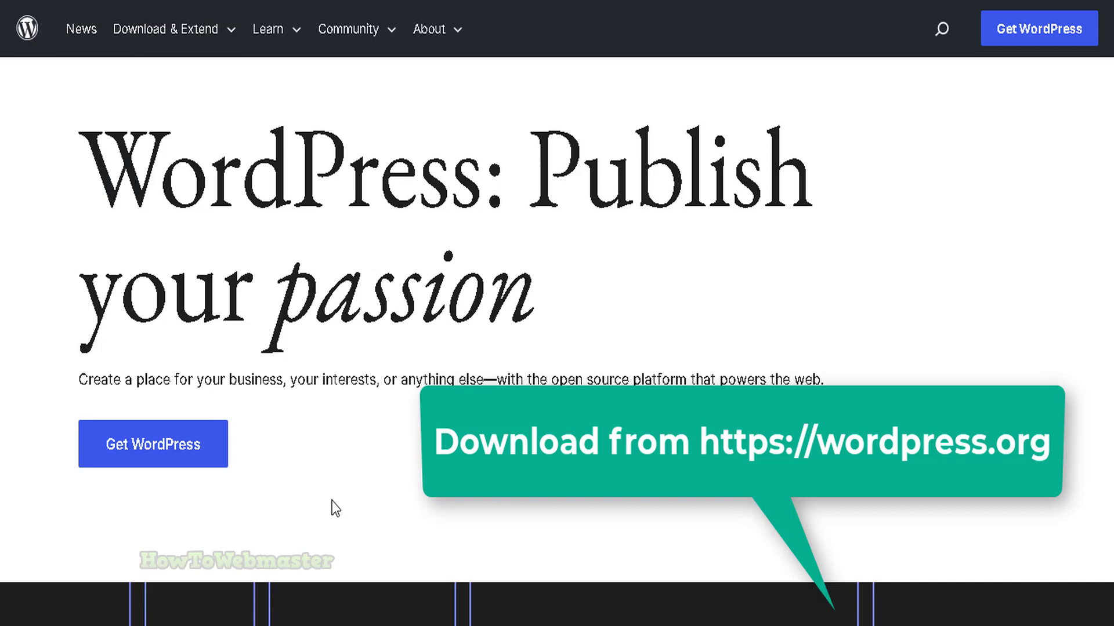
Download the WordPress 6.1.1 zip (23.2 MB) from the Get WordPress page.
{"action": "left_click", "coordinate": [150, 446]}
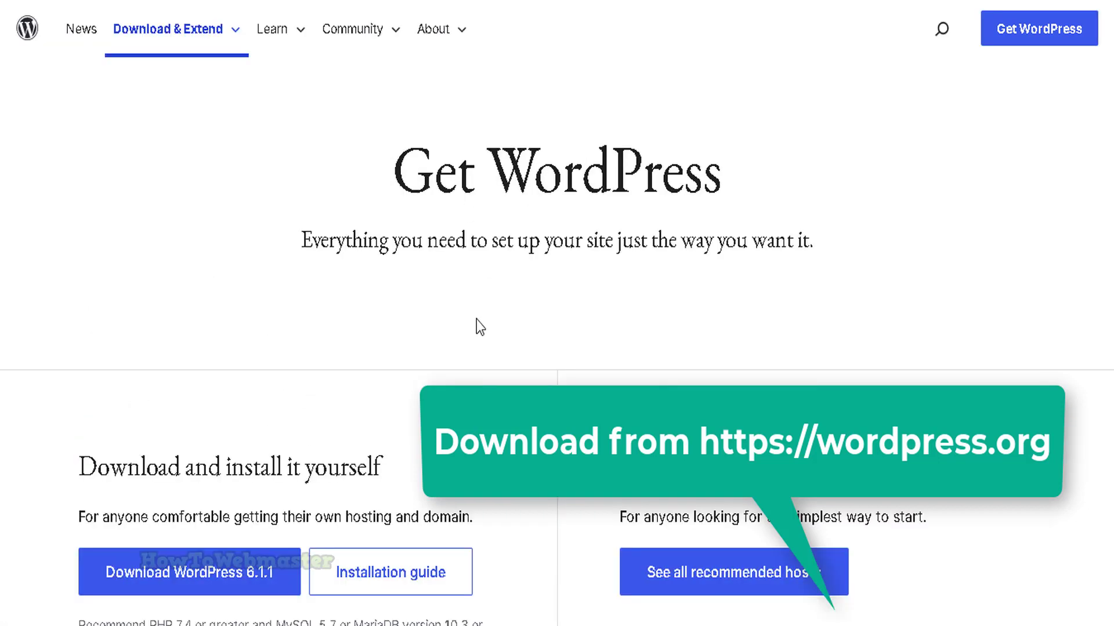
{"action": "scroll", "coordinate": [175, 543], "scroll_direction": "down", "scroll_amount": 3}
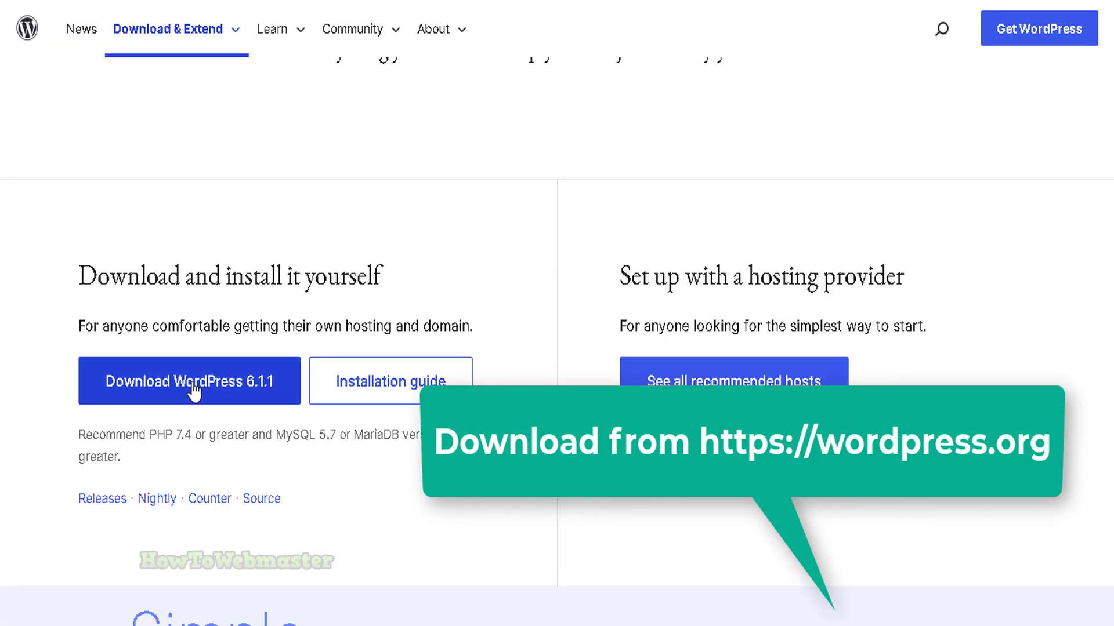
{"action": "left_click", "coordinate": [121, 383]}
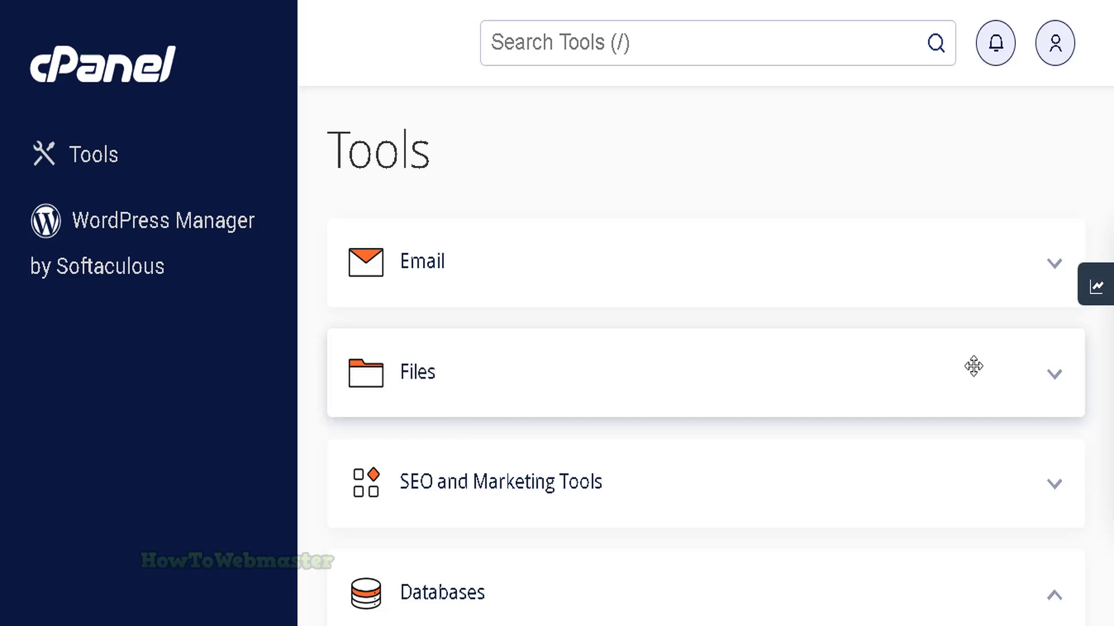
Expand the Files section on the Tools page to reveal File Manager.
{"action": "left_click", "coordinate": [1047, 393]}
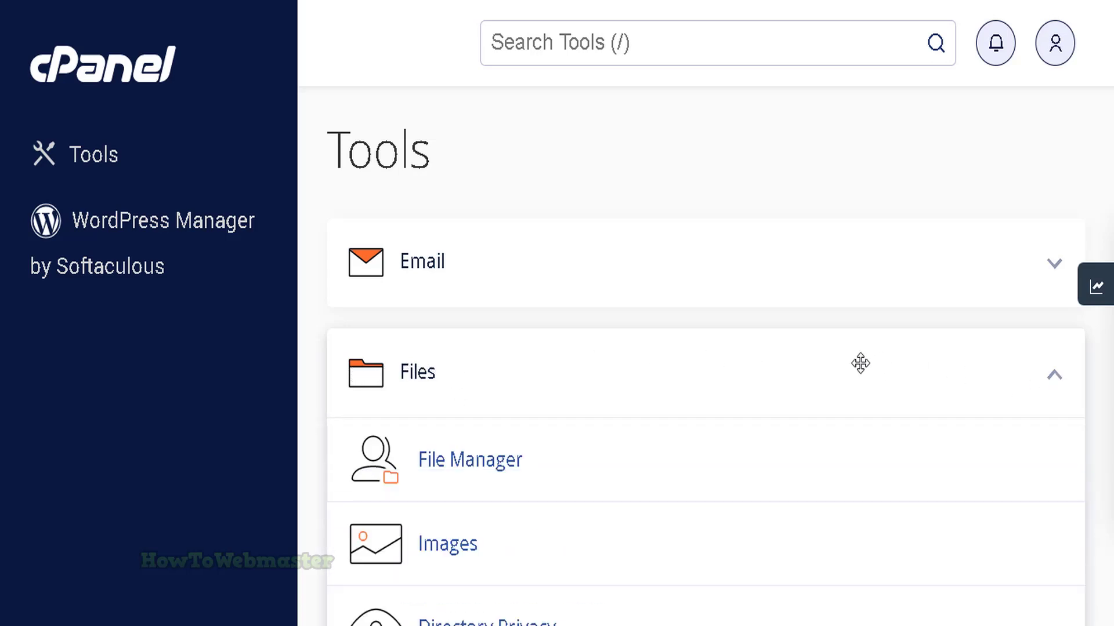
{"action": "scroll", "coordinate": [857, 363], "scroll_direction": "down", "scroll_amount": 2}
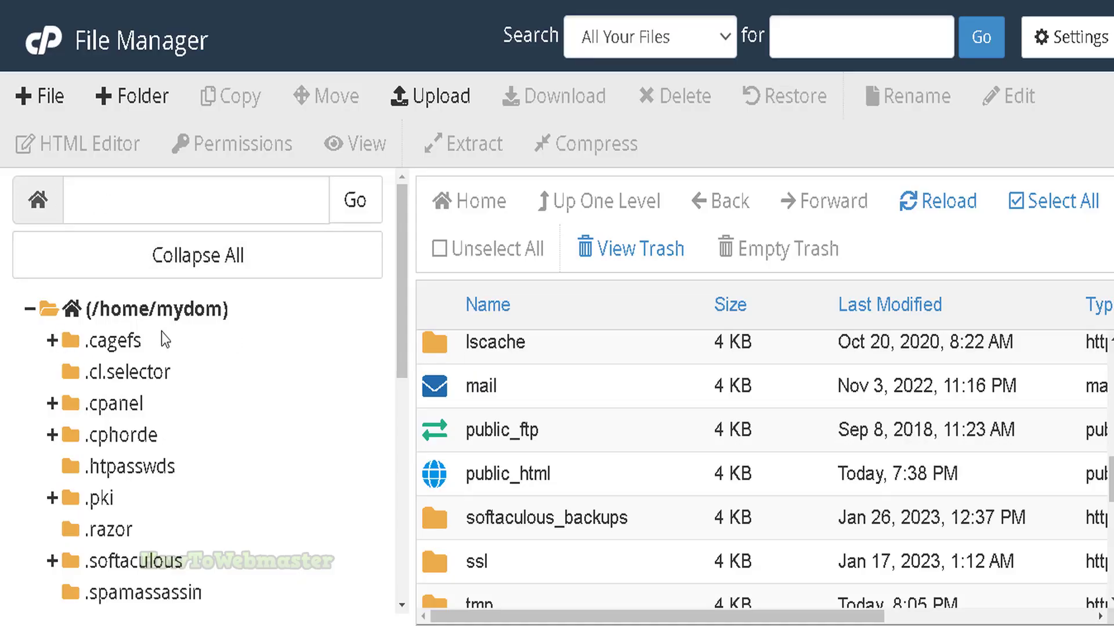
Open public_html from the File Manager folder tree.
{"action": "left_click_drag", "start_coordinate": [401, 361], "coordinate": [395, 429]}
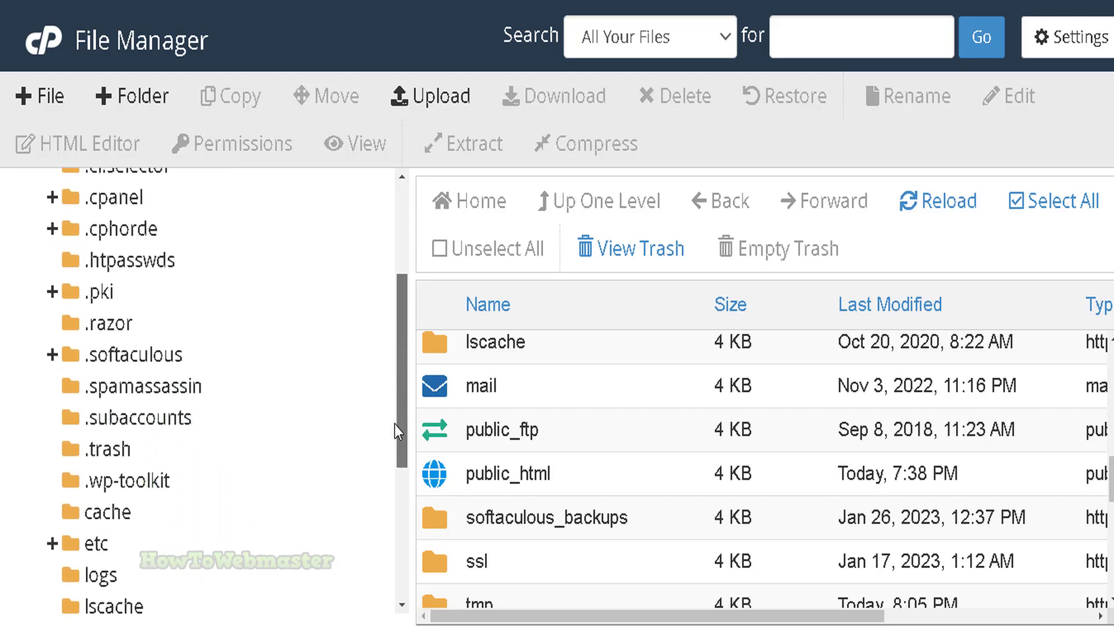
{"action": "scroll", "coordinate": [395, 429], "scroll_direction": "down", "scroll_amount": 5}
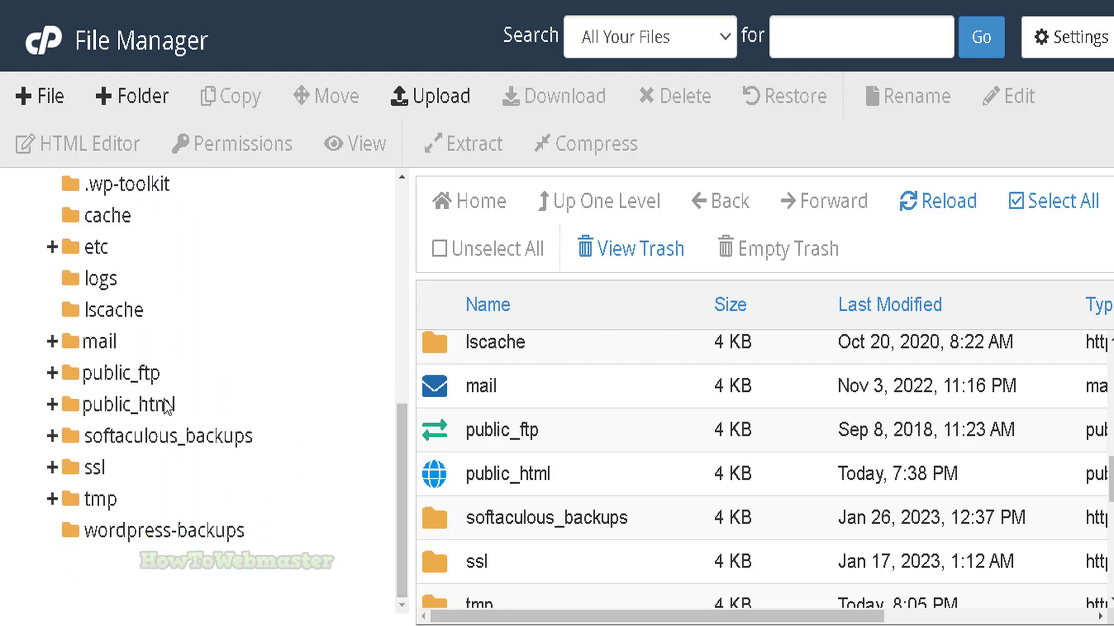
{"action": "left_click", "coordinate": [152, 411]}
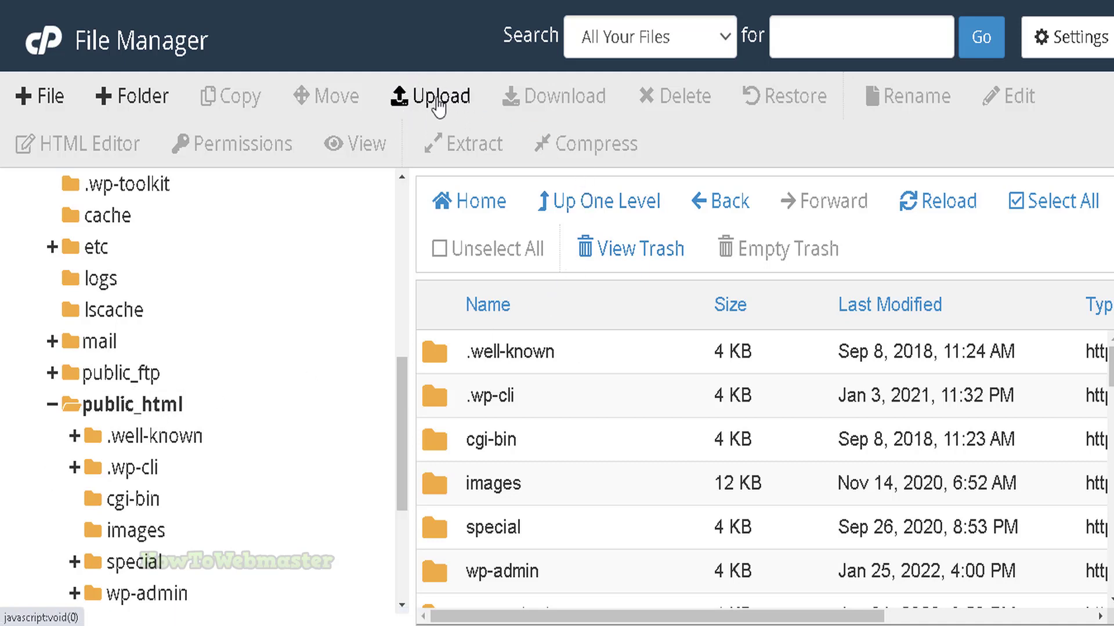
Upload wordpress-6.1.1.zip into public_html through the Upload page.
{"action": "left_click", "coordinate": [439, 106]}
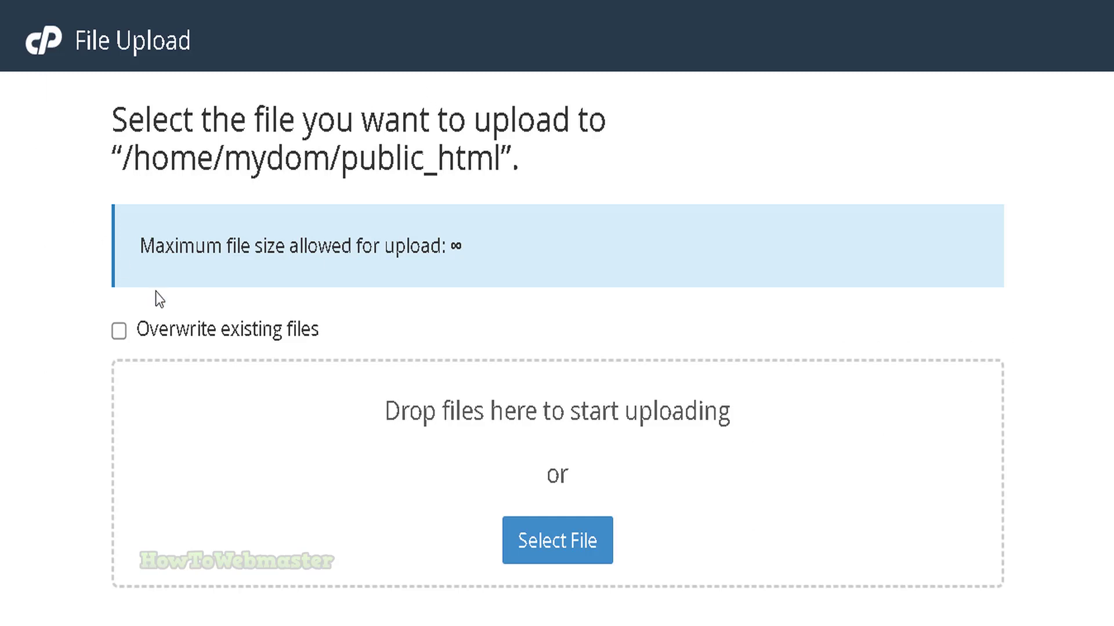
{"action": "left_click", "coordinate": [558, 540]}
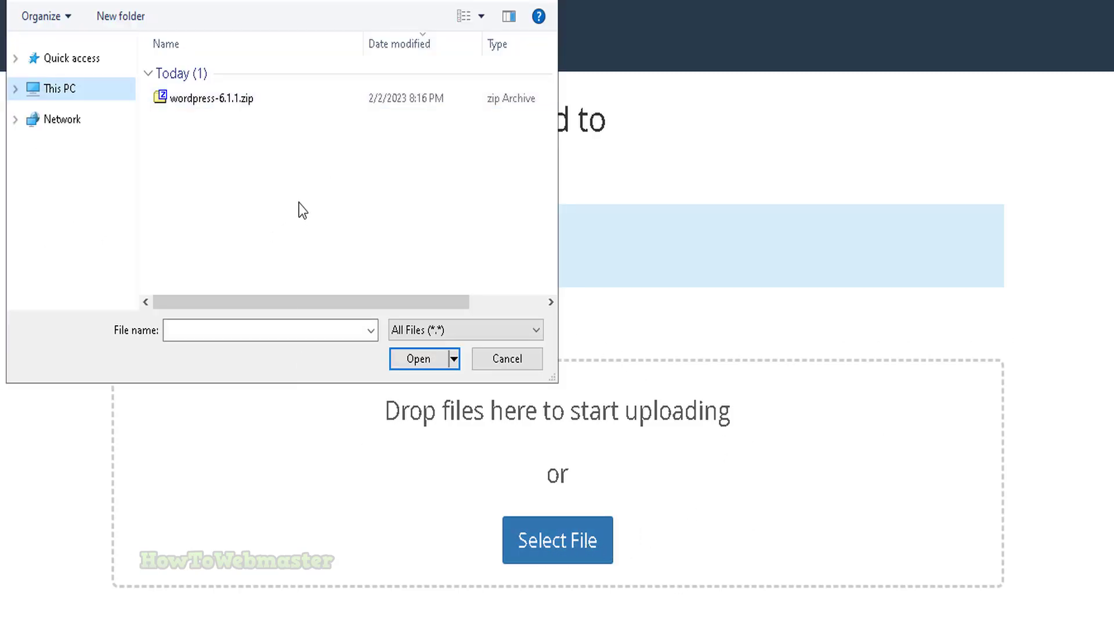
{"action": "left_click", "coordinate": [177, 99]}
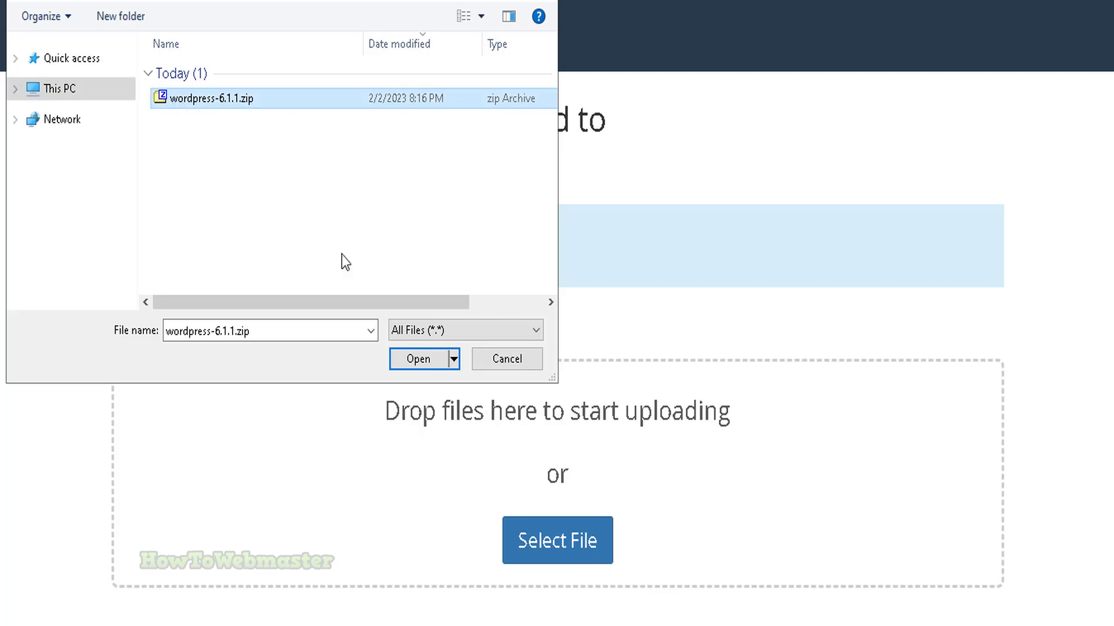
{"action": "left_click", "coordinate": [414, 361]}
{"action": "scroll", "coordinate": [469, 385], "scroll_direction": "down", "scroll_amount": 3}
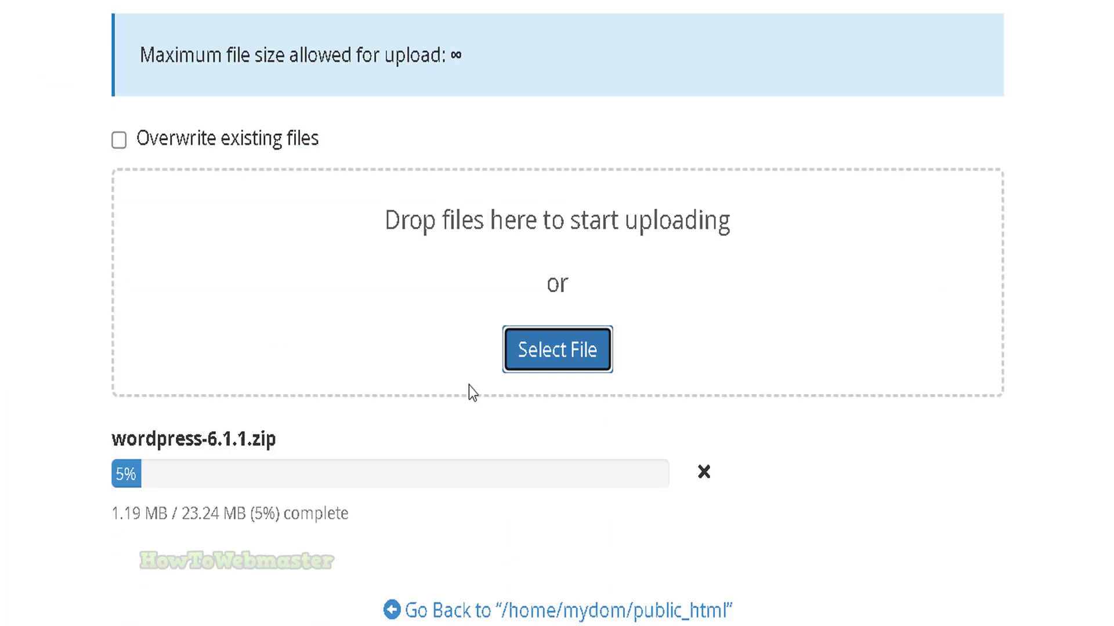
{"action": "scroll", "coordinate": [469, 385], "scroll_direction": "down", "scroll_amount": 1}
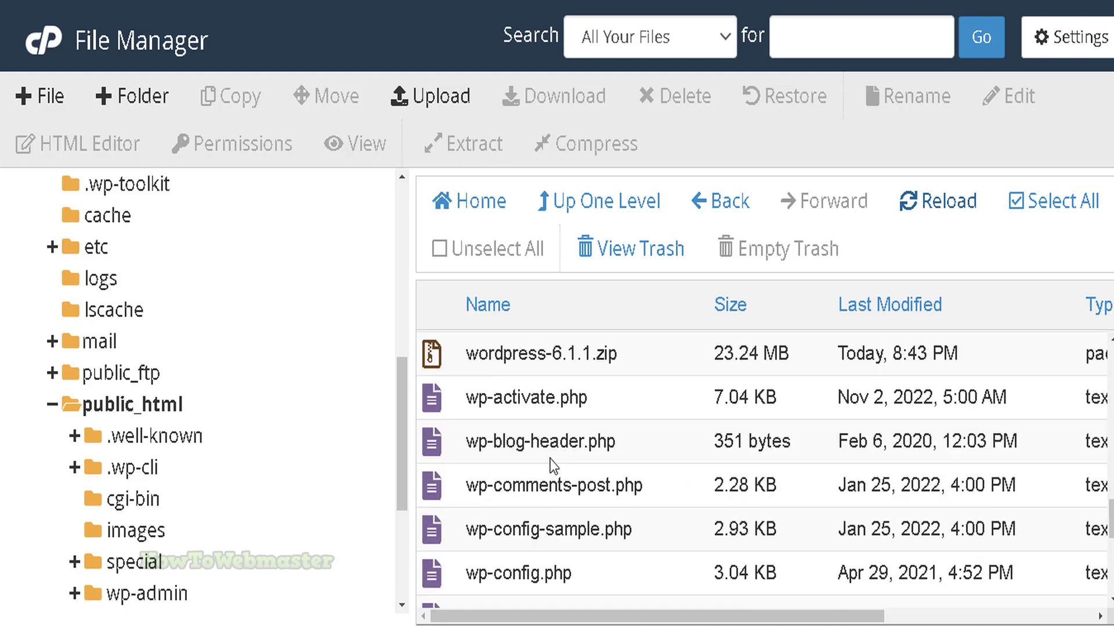
Extract wordpress-6.1.1.zip into /public_html, creating the wordpress folder.
{"action": "left_click", "coordinate": [529, 352]}
{"action": "scroll", "coordinate": [621, 409], "scroll_direction": "up", "scroll_amount": 2}
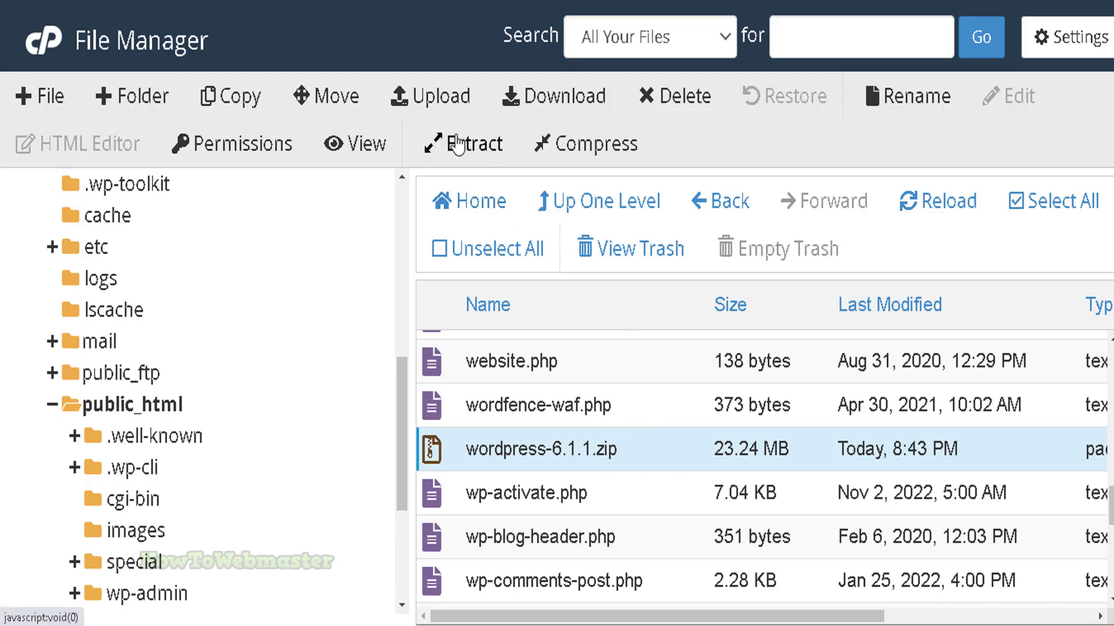
{"action": "left_click", "coordinate": [458, 145]}
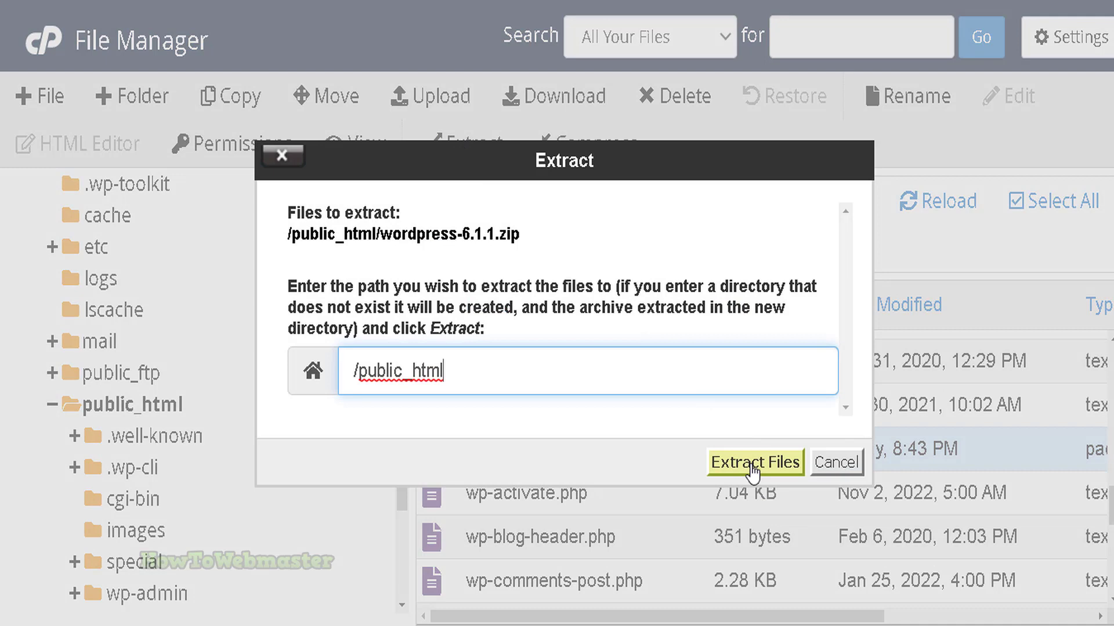
{"action": "left_click", "coordinate": [753, 464]}
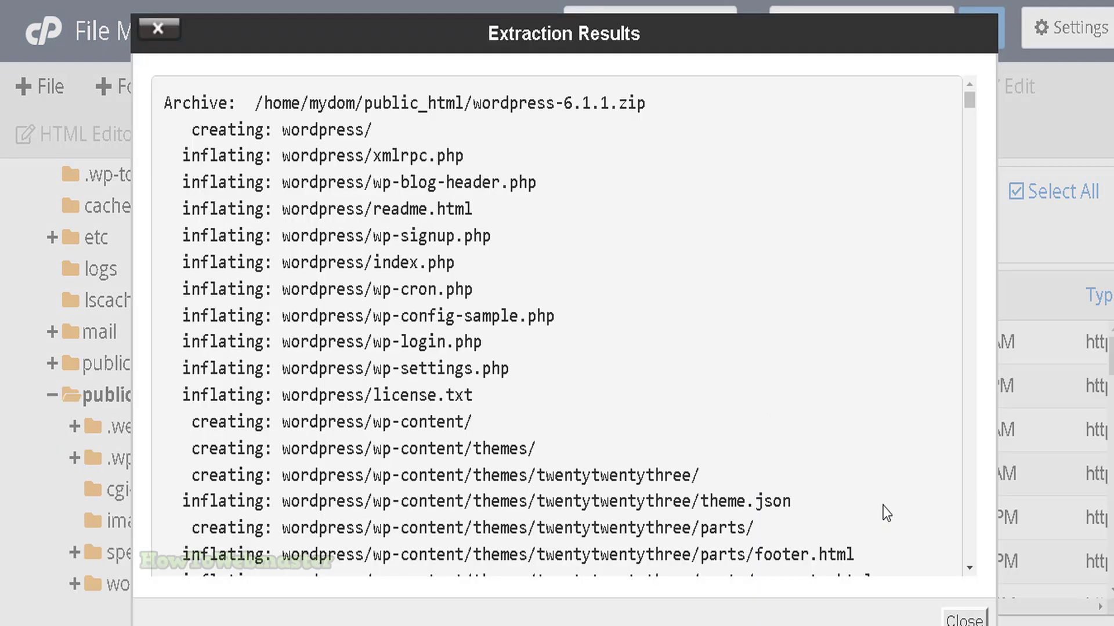
{"action": "left_click", "coordinate": [954, 617]}
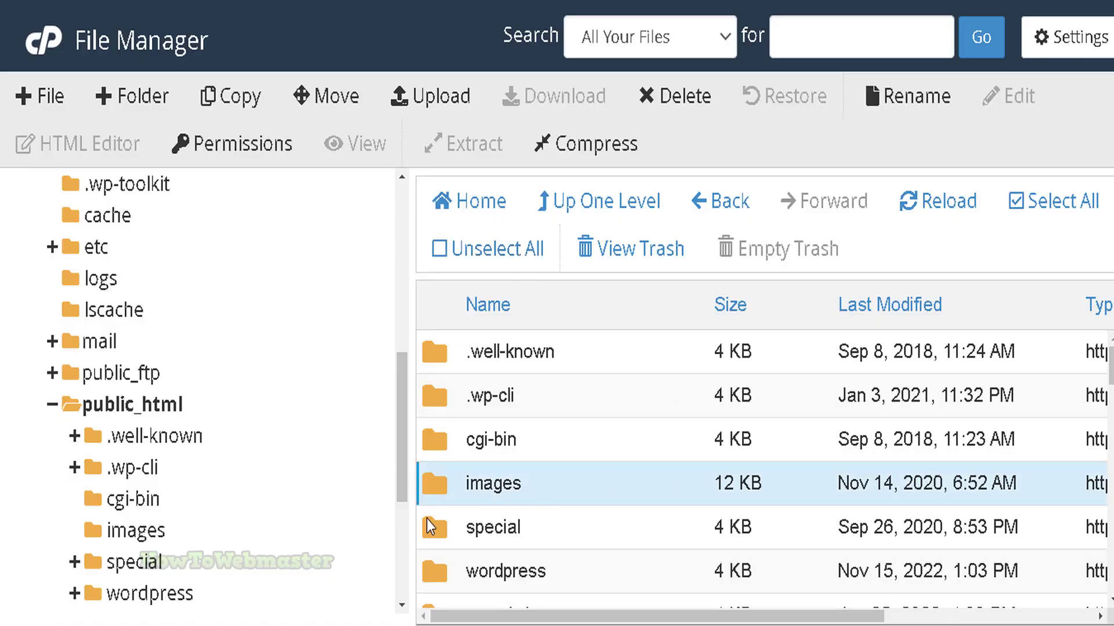
Rename the wordpress folder to blog using its right-click Rename option.
{"action": "right_click", "coordinate": [439, 584]}
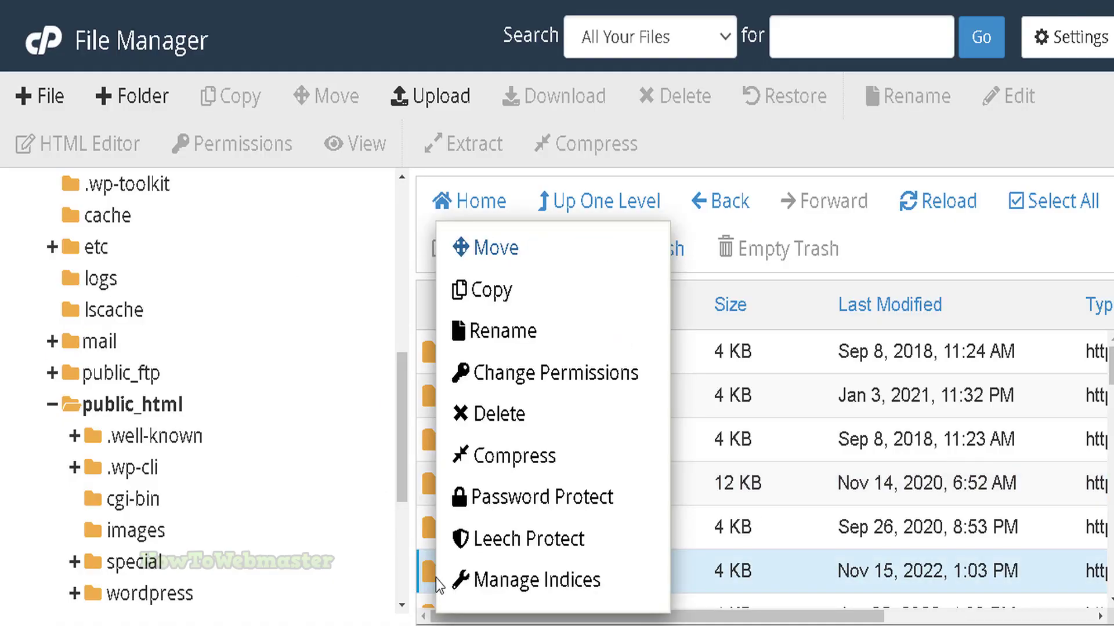
{"action": "left_click", "coordinate": [437, 580]}
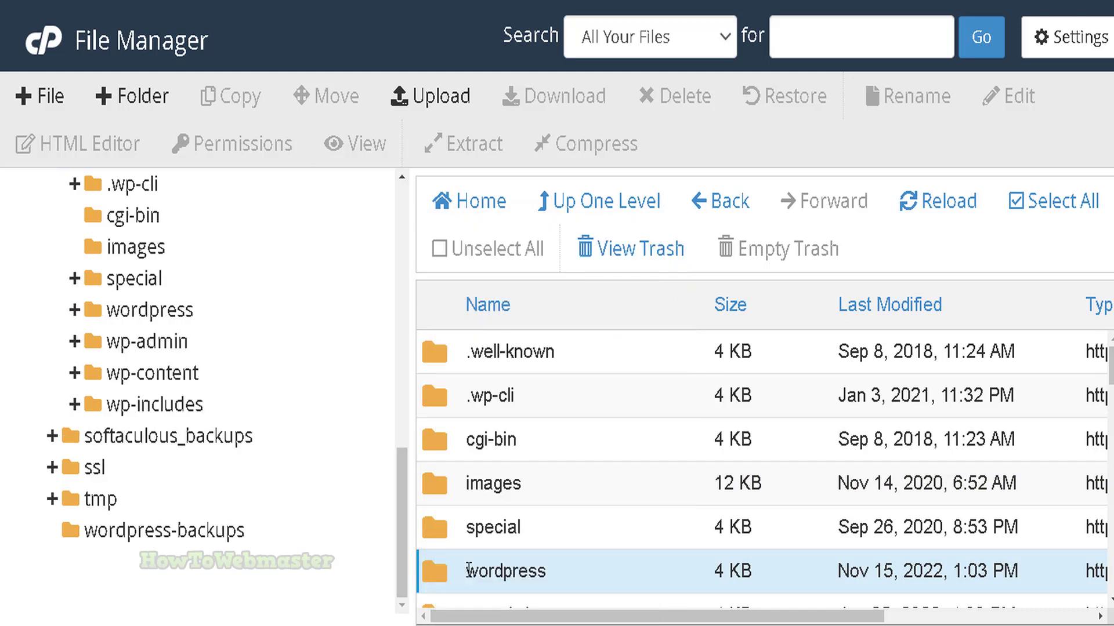
{"action": "double_click", "coordinate": [474, 571]}
{"action": "key", "text": "Return"}
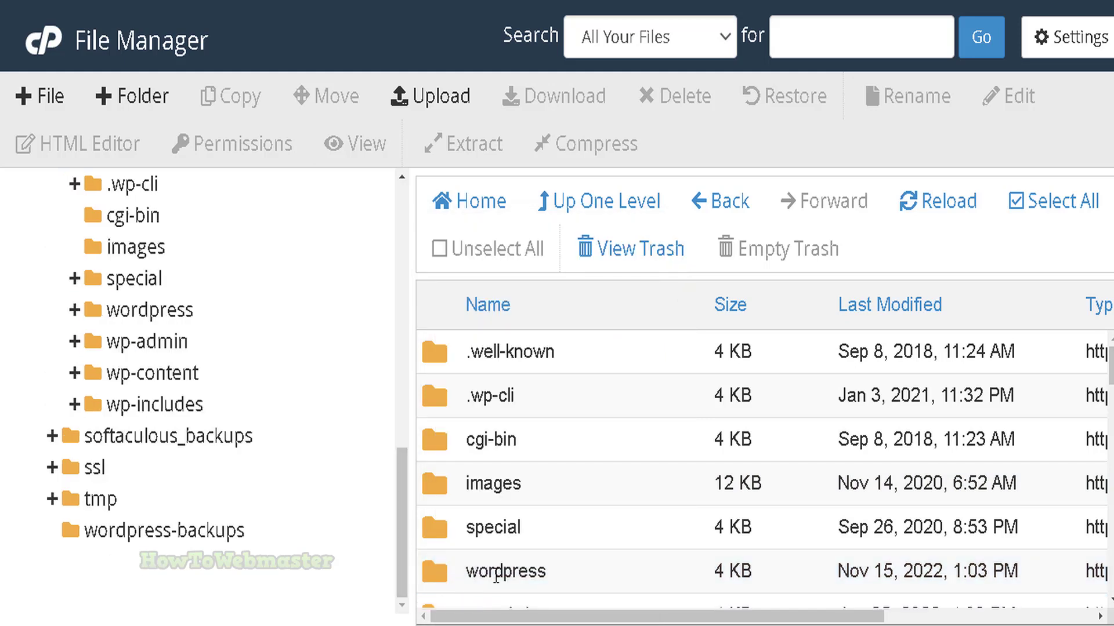
{"action": "left_click", "coordinate": [495, 575]}
{"action": "right_click", "coordinate": [654, 566]}
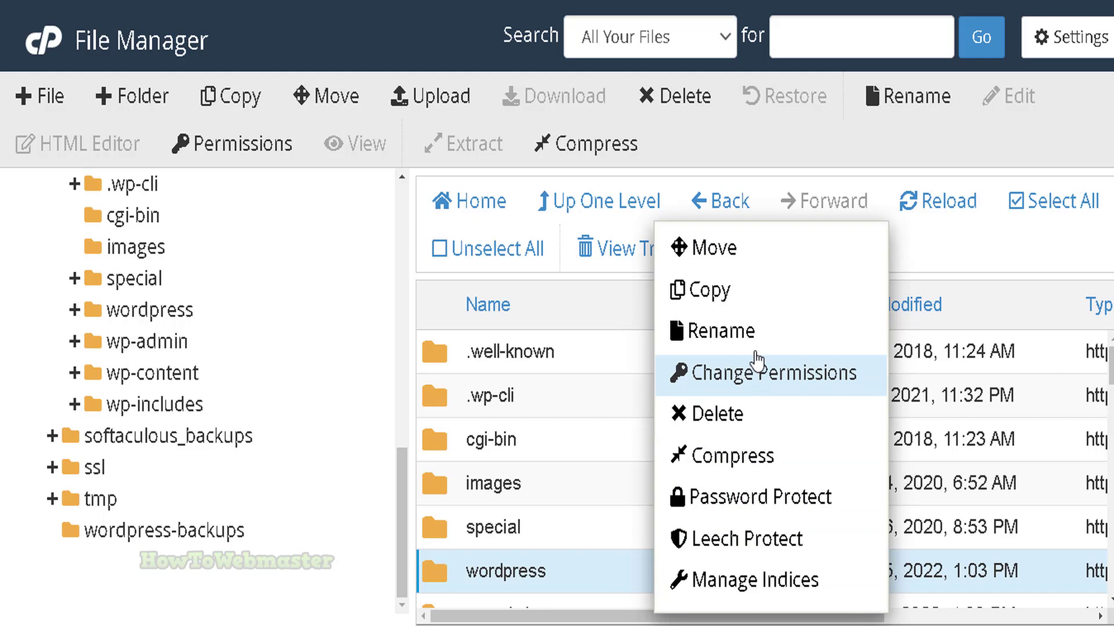
{"action": "left_click", "coordinate": [748, 331]}
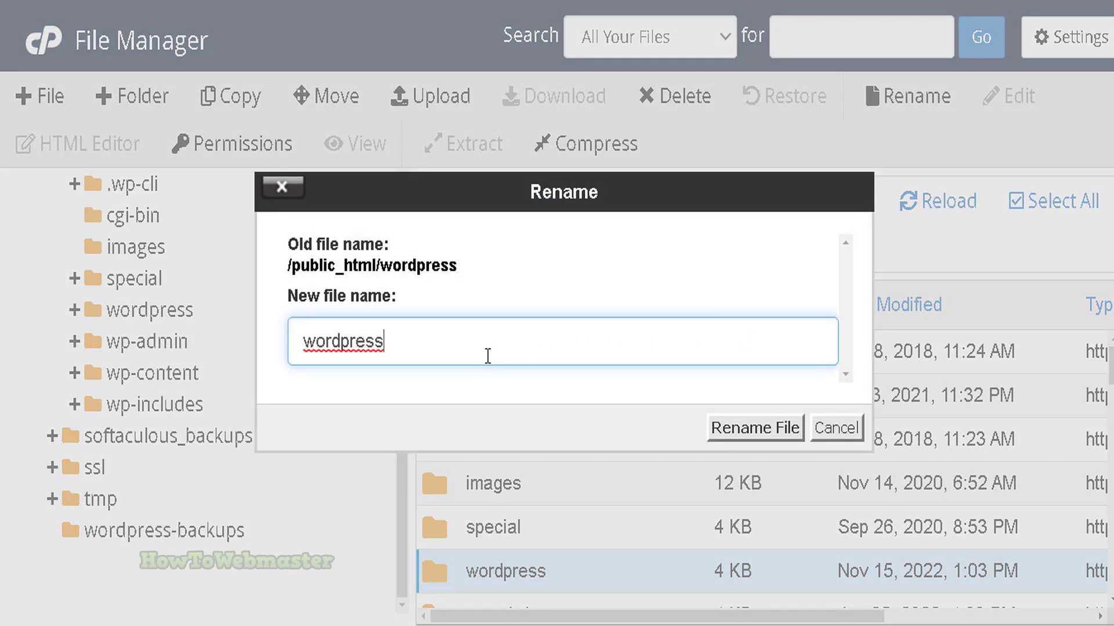
{"action": "key", "text": "ctrl+a"}
{"action": "type", "text": "blog"}
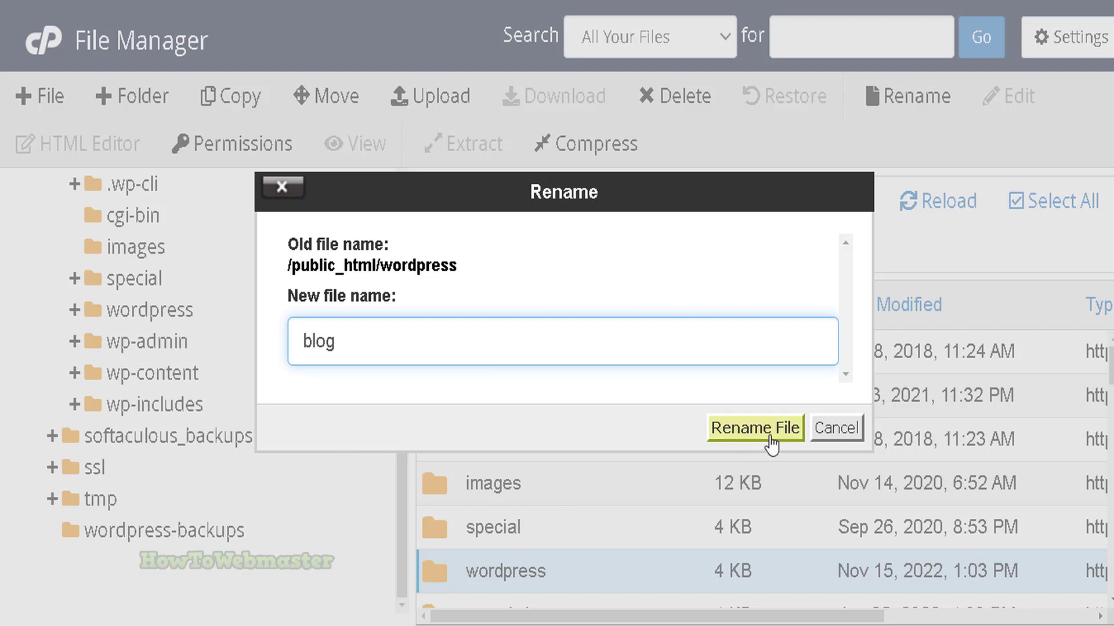
{"action": "left_click", "coordinate": [771, 436]}
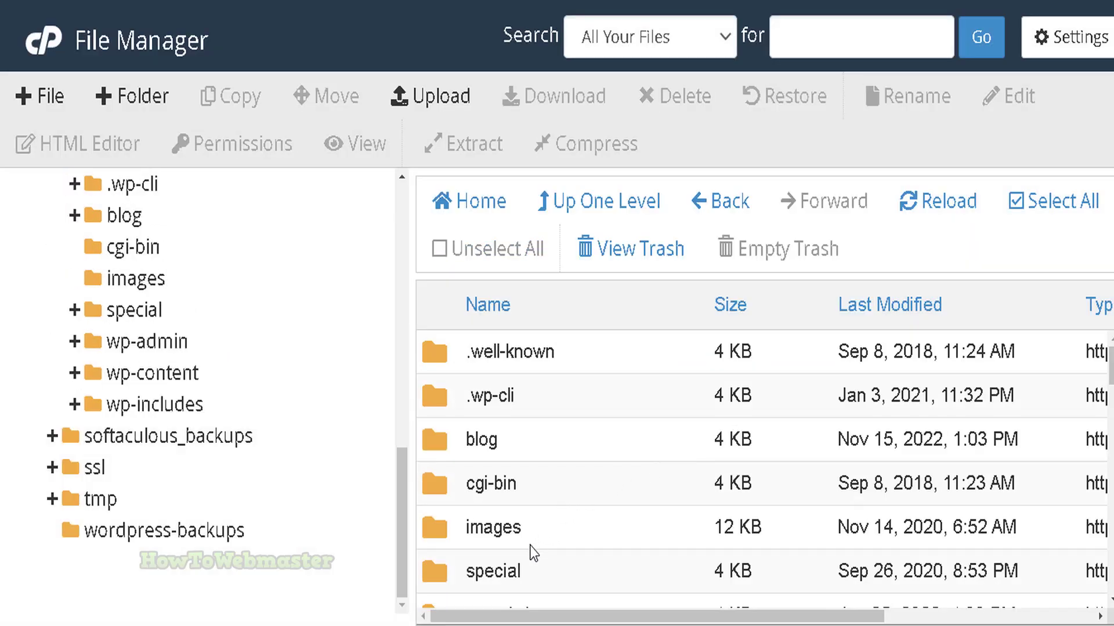
Keep English (United States) as the WordPress install language and continue.
{"action": "left_click", "coordinate": [434, 439]}
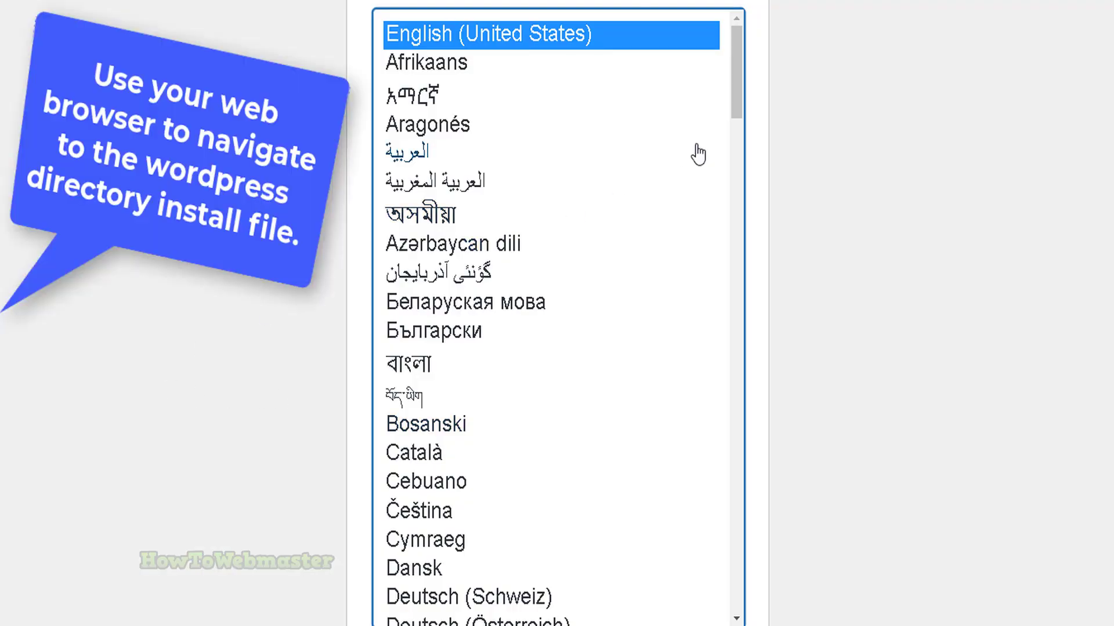
{"action": "scroll", "coordinate": [984, 283], "scroll_direction": "up", "scroll_amount": 2}
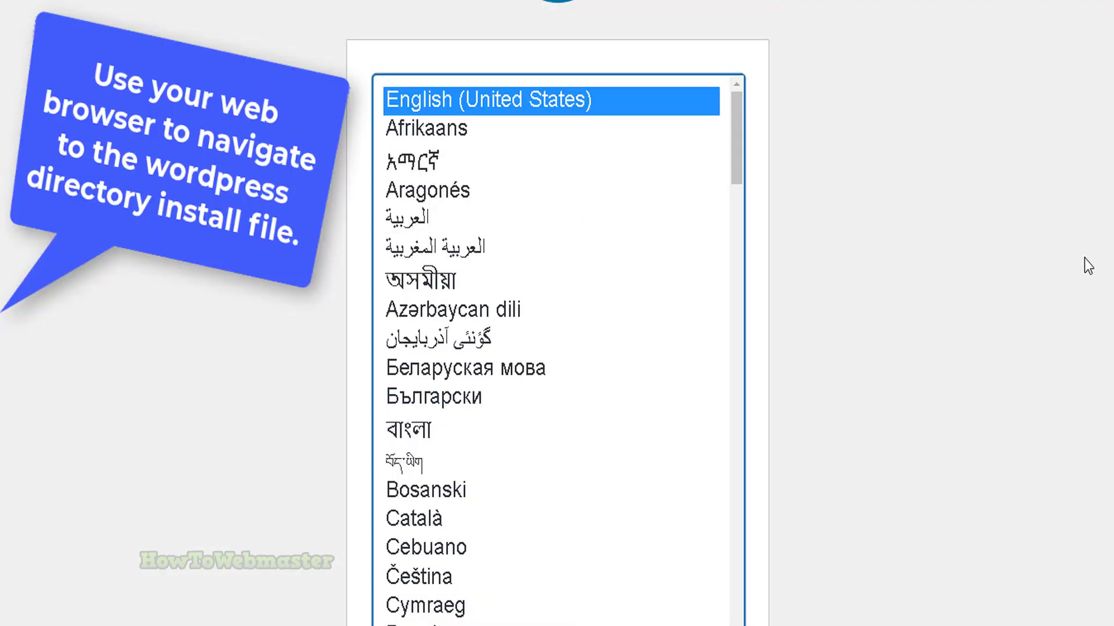
{"action": "scroll", "coordinate": [882, 274], "scroll_direction": "down", "scroll_amount": 5}
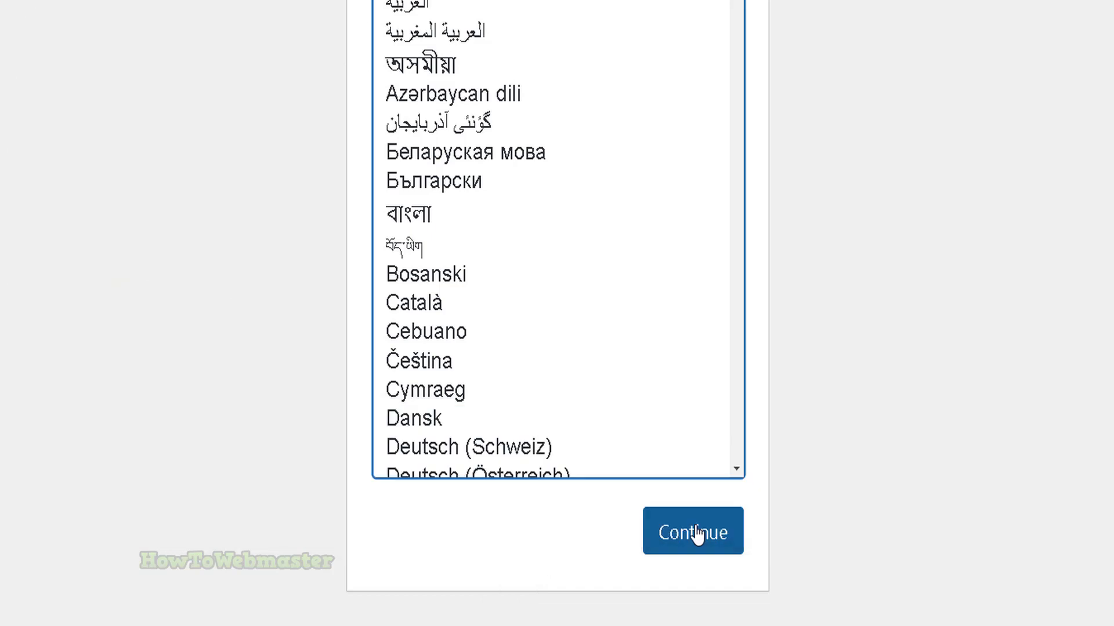
{"action": "left_click", "coordinate": [698, 537]}
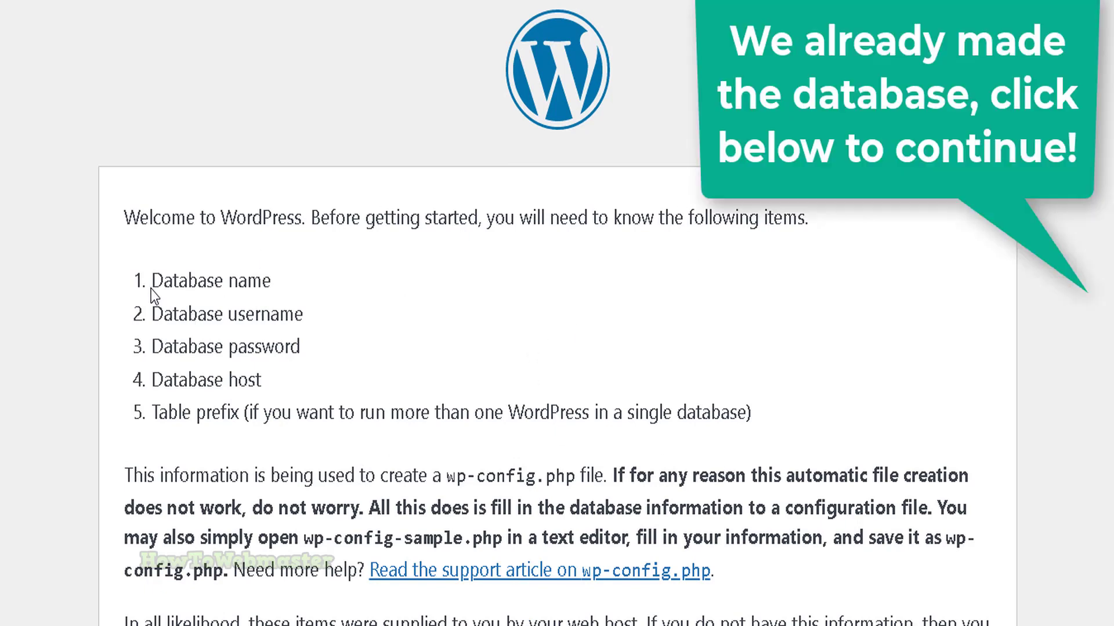
Move past the welcome page to the database connection details form.
{"action": "left_click_drag", "start_coordinate": [150, 288], "coordinate": [299, 374]}
{"action": "scroll", "coordinate": [313, 377], "scroll_direction": "down", "scroll_amount": 3}
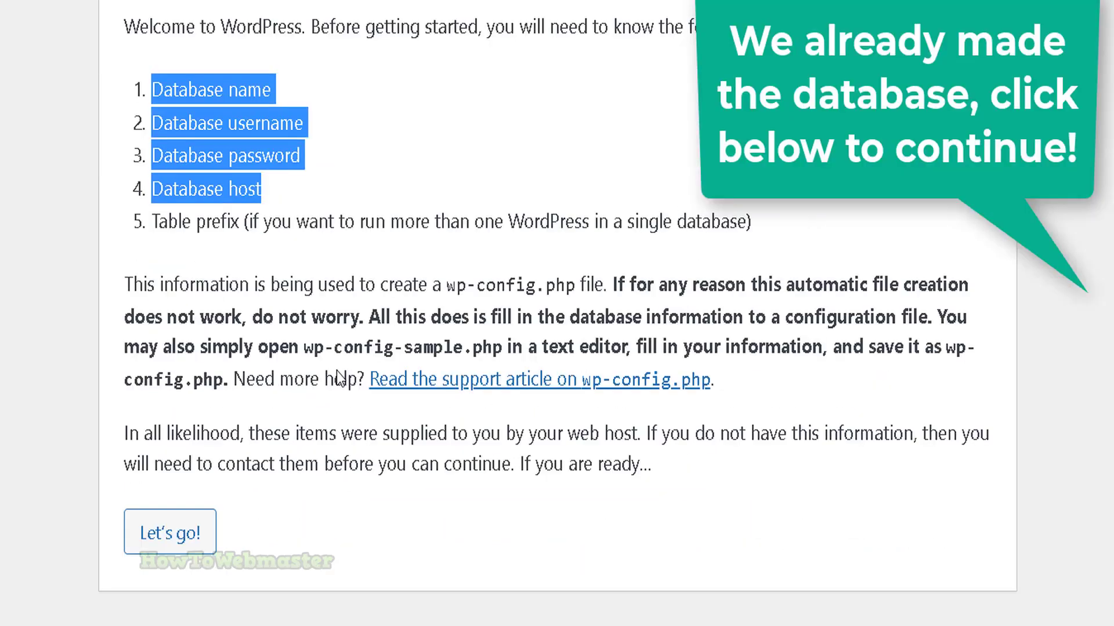
{"action": "left_click", "coordinate": [196, 549]}
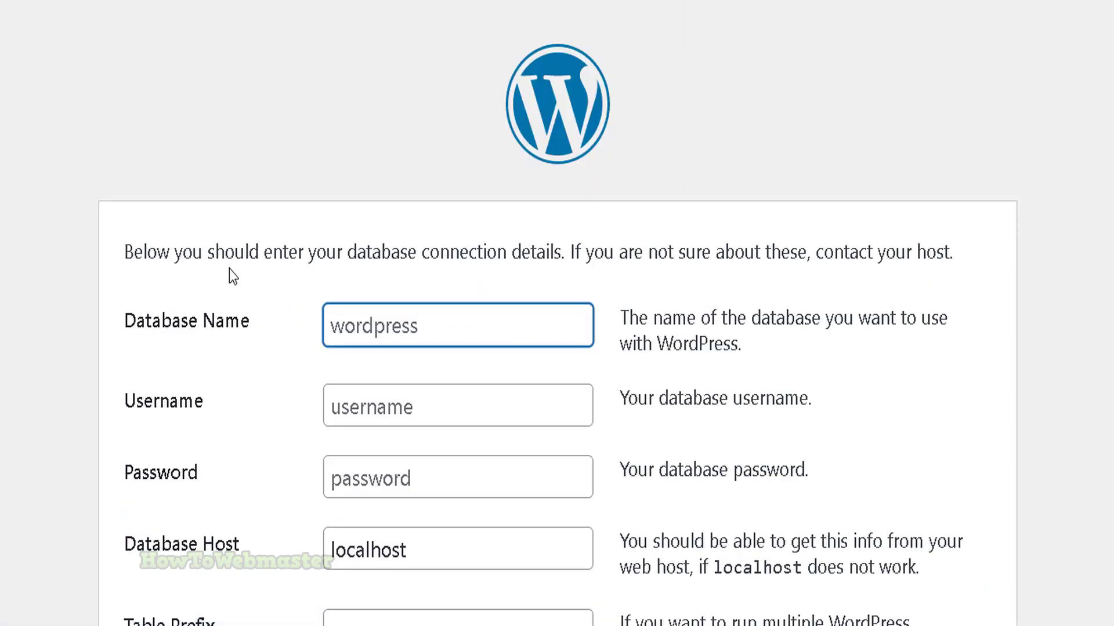
Copy mydom_testdatabase from cPanel and paste it into the Database Name field.
{"action": "scroll", "coordinate": [230, 269], "scroll_direction": "down", "scroll_amount": 2}
{"action": "scroll", "coordinate": [232, 270], "scroll_direction": "up", "scroll_amount": 1}
{"action": "left_click_drag", "start_coordinate": [125, 227], "coordinate": [271, 230]}
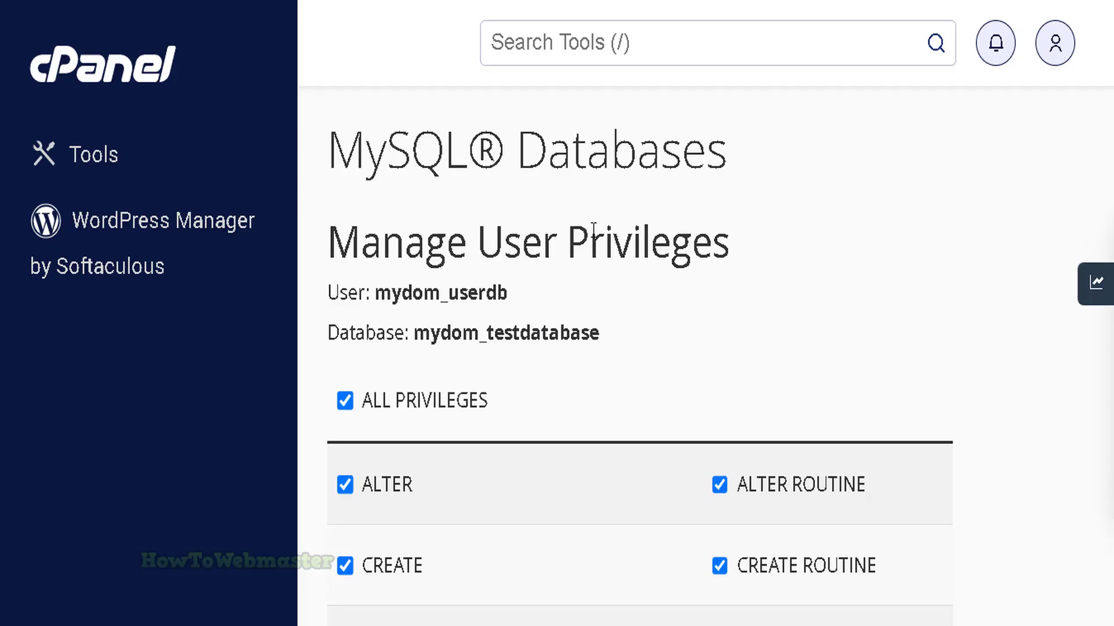
{"action": "left_click_drag", "start_coordinate": [616, 346], "coordinate": [417, 342]}
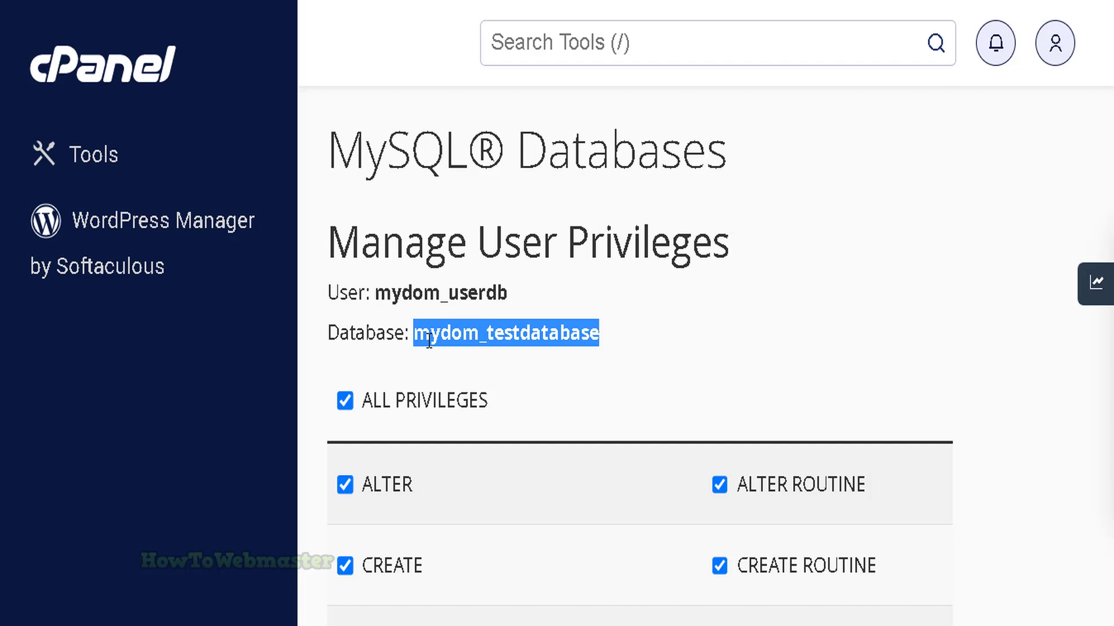
{"action": "right_click", "coordinate": [477, 326]}
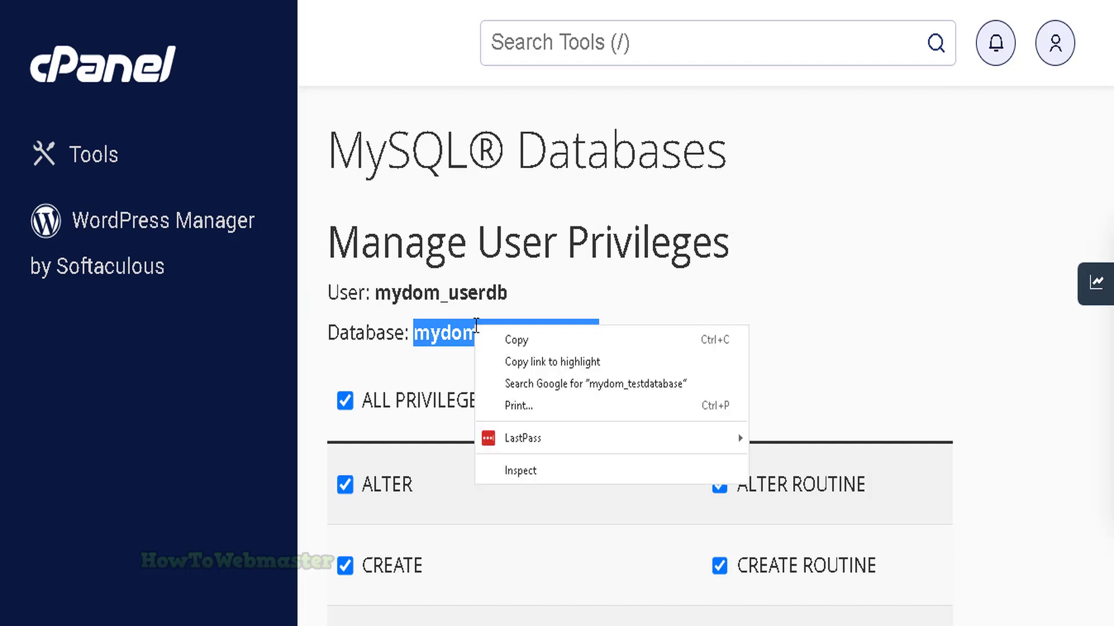
{"action": "left_click", "coordinate": [527, 347]}
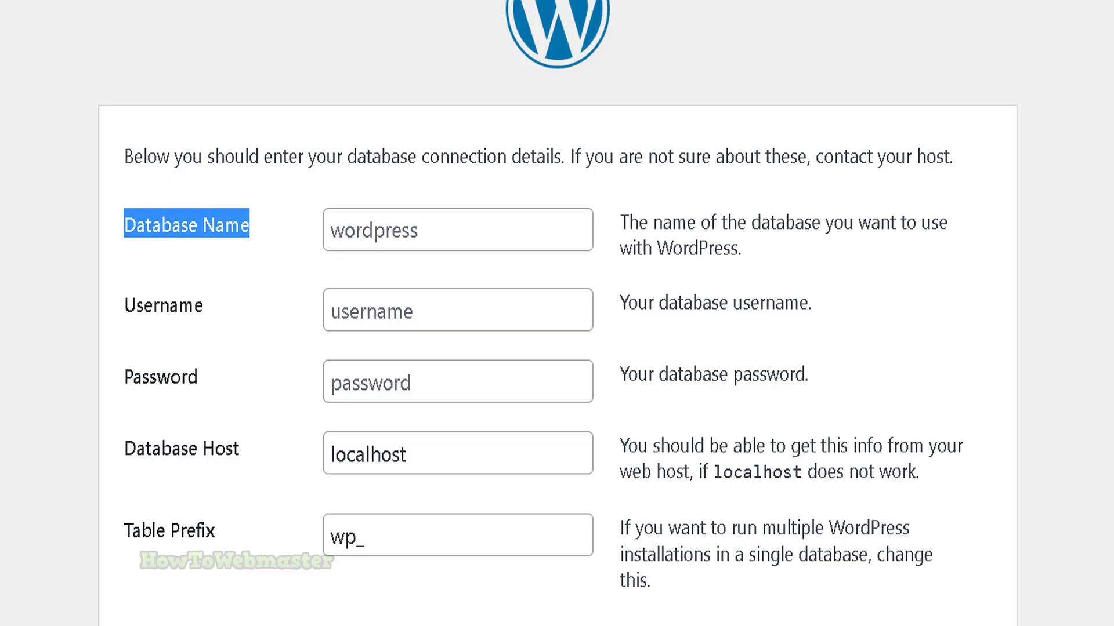
{"action": "left_click", "coordinate": [418, 228]}
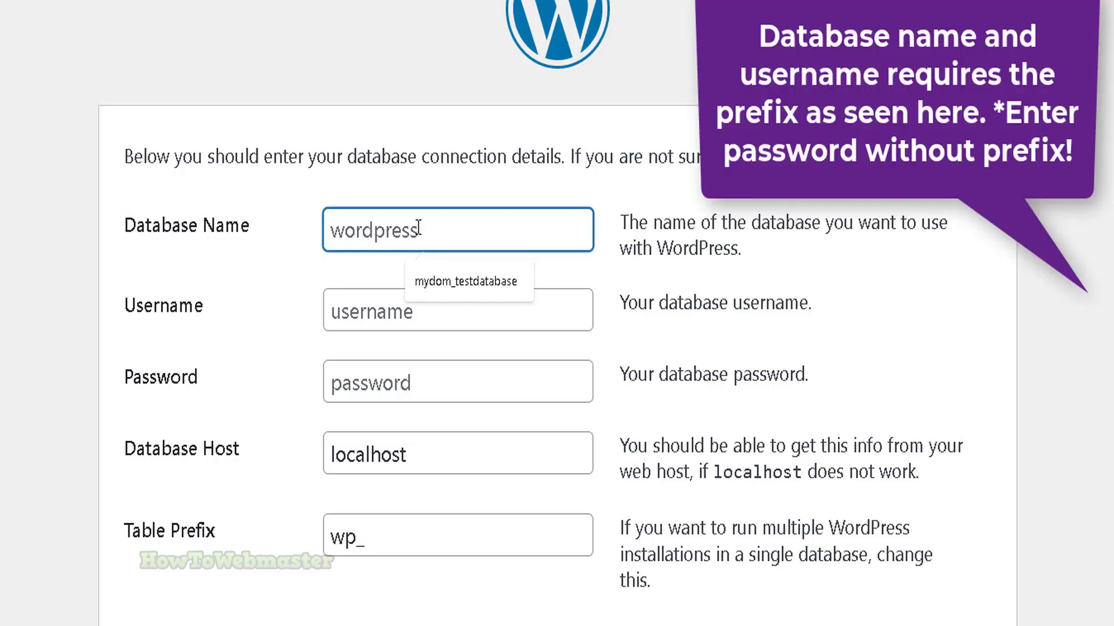
{"action": "key", "text": "Down"}
{"action": "key", "text": "Return"}
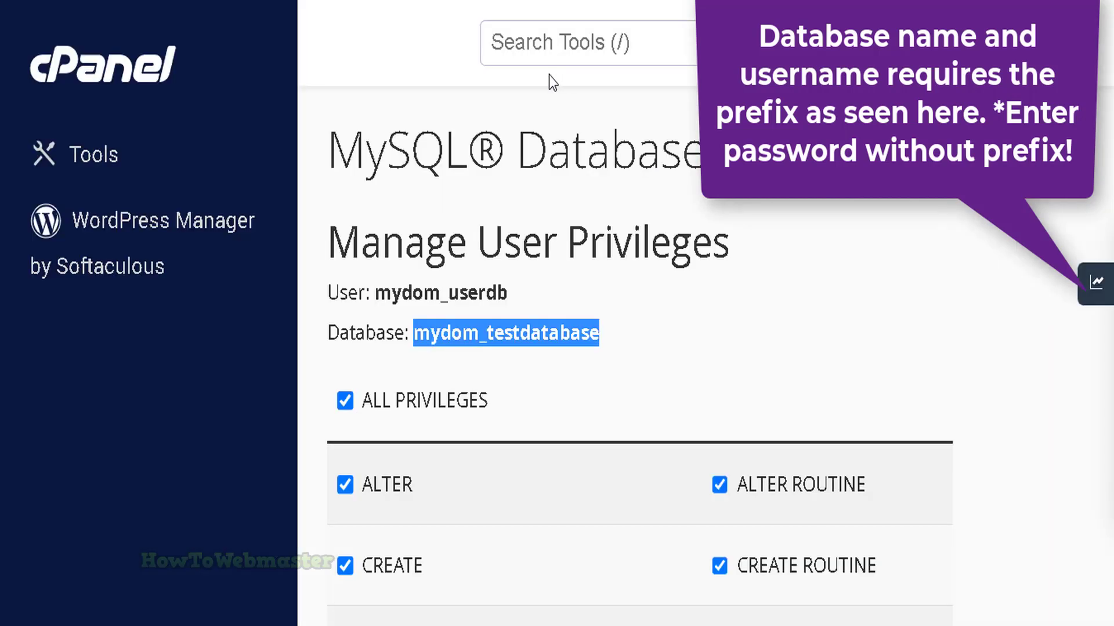
Copy the database user's name from cPanel for the Username field.
{"action": "left_click_drag", "start_coordinate": [512, 298], "coordinate": [383, 299]}
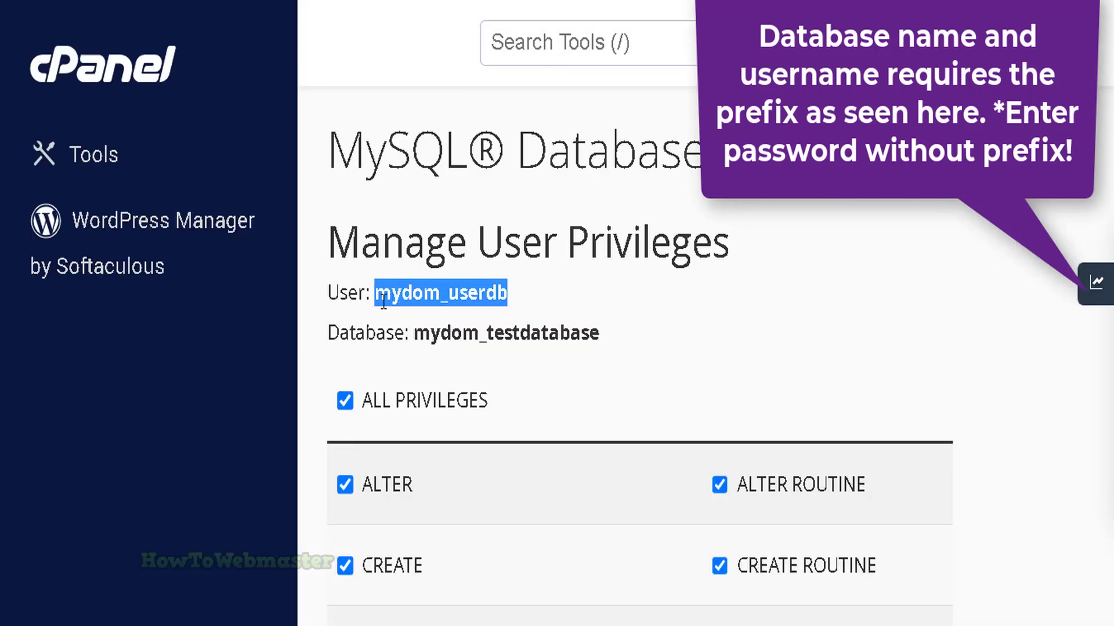
{"action": "right_click", "coordinate": [395, 308]}
{"action": "left_click", "coordinate": [400, 316]}
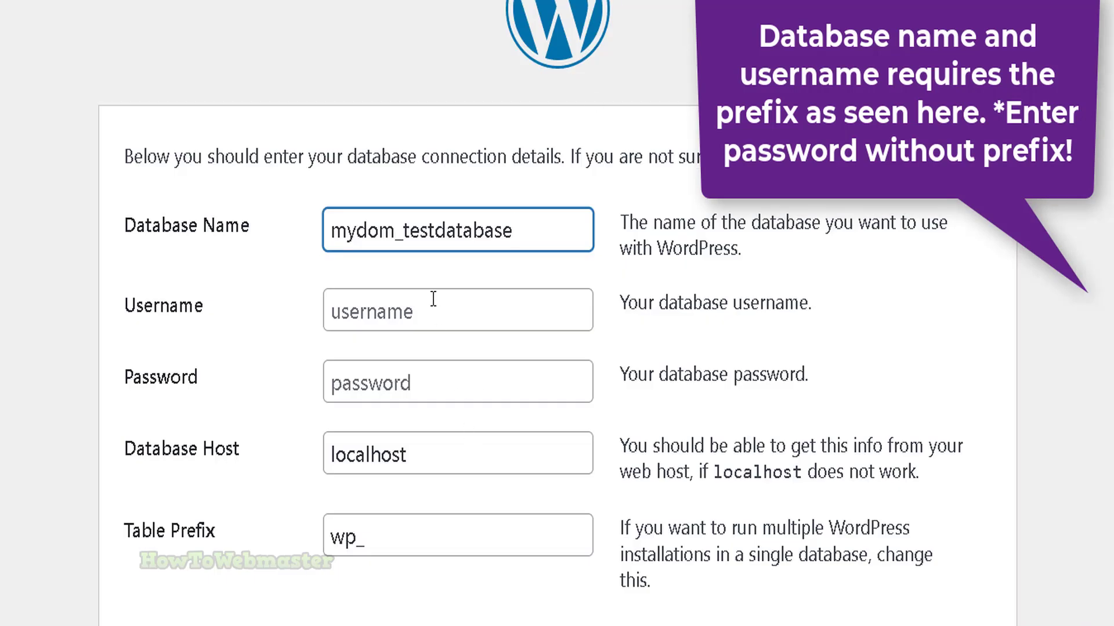
{"action": "left_click", "coordinate": [433, 316]}
{"action": "right_click", "coordinate": [432, 317]}
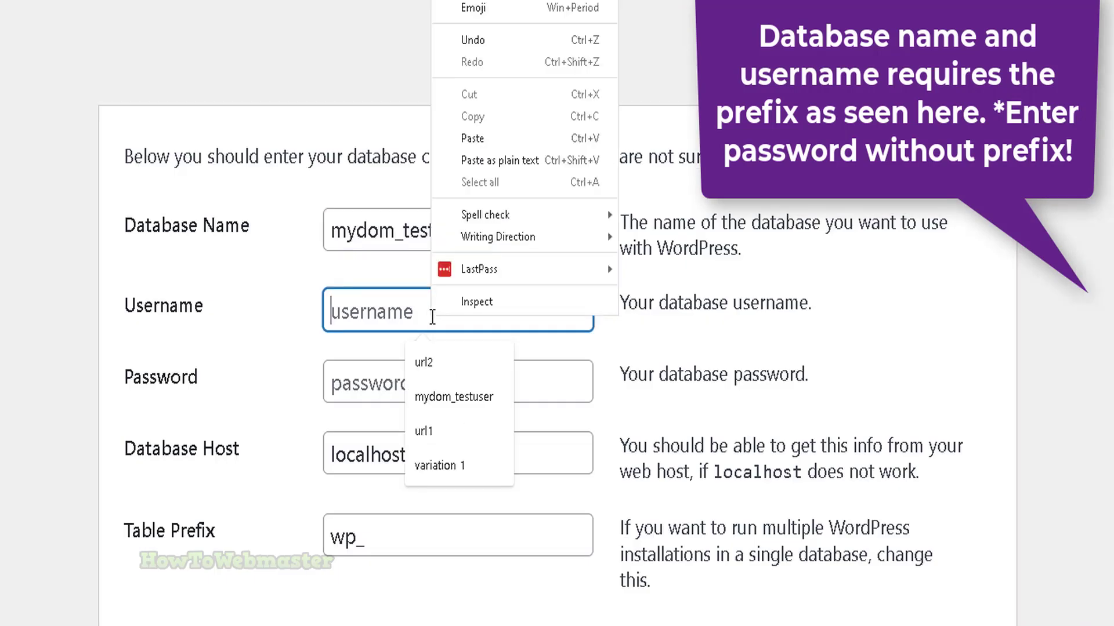
Paste the copied database user's name into the Username field.
{"action": "left_click", "coordinate": [472, 139]}
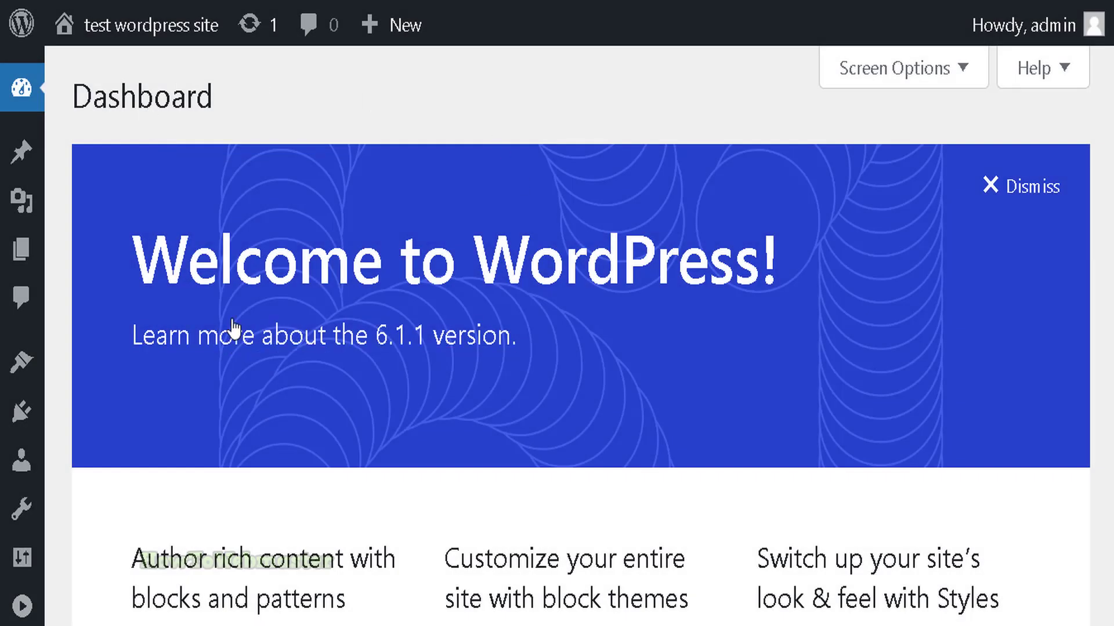
{"action": "left_click_drag", "start_coordinate": [133, 260], "coordinate": [732, 288]}
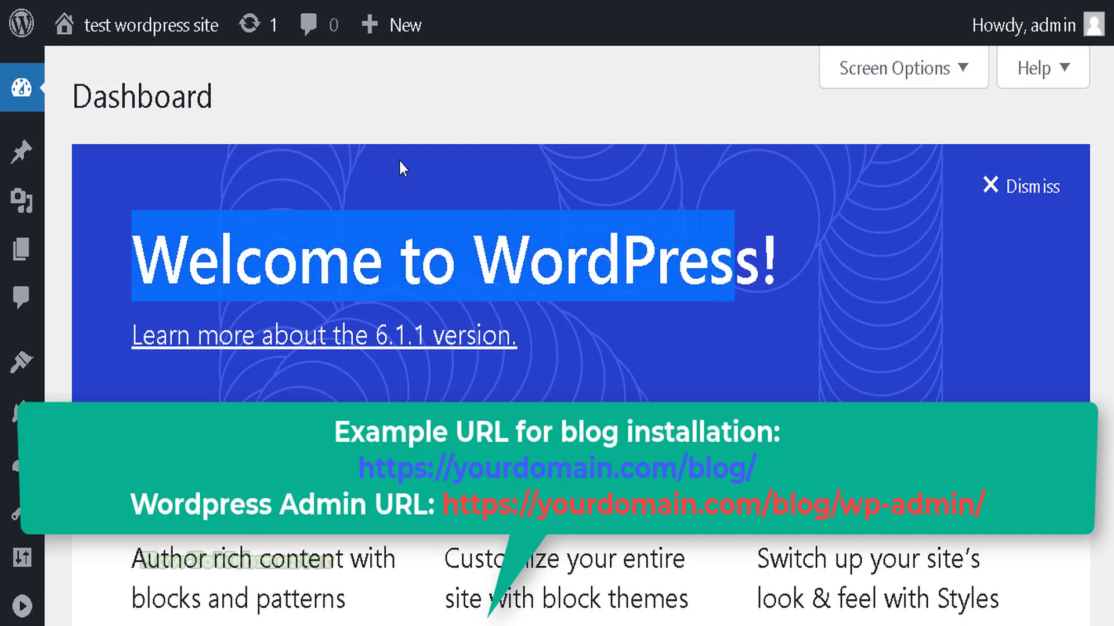
{"action": "mouse_move", "coordinate": [99, 29]}
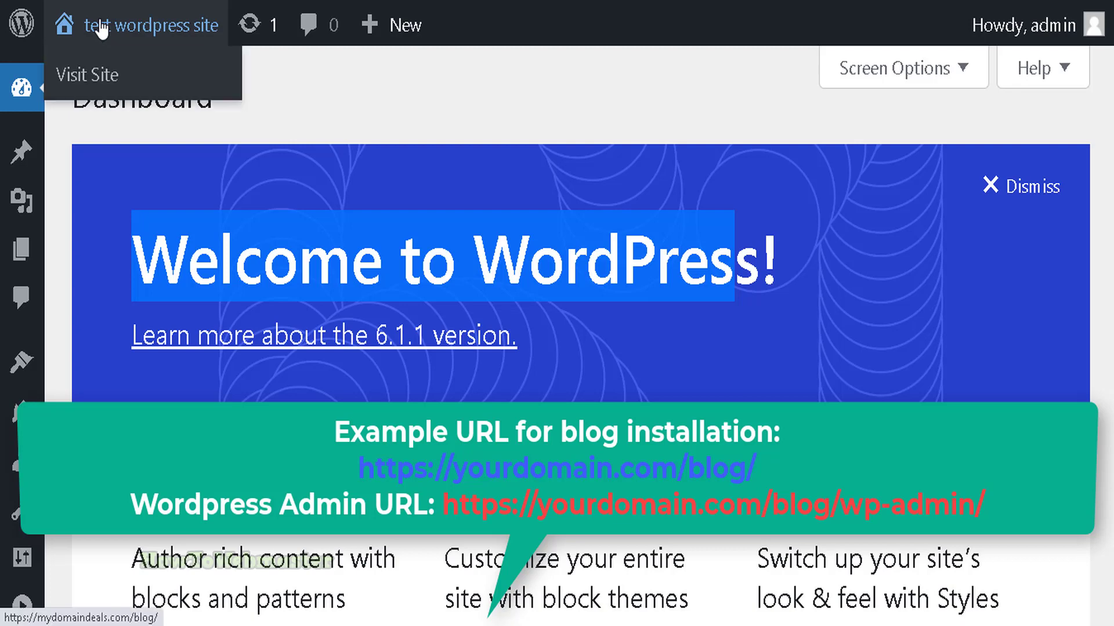
{"action": "right_click", "coordinate": [65, 84]}
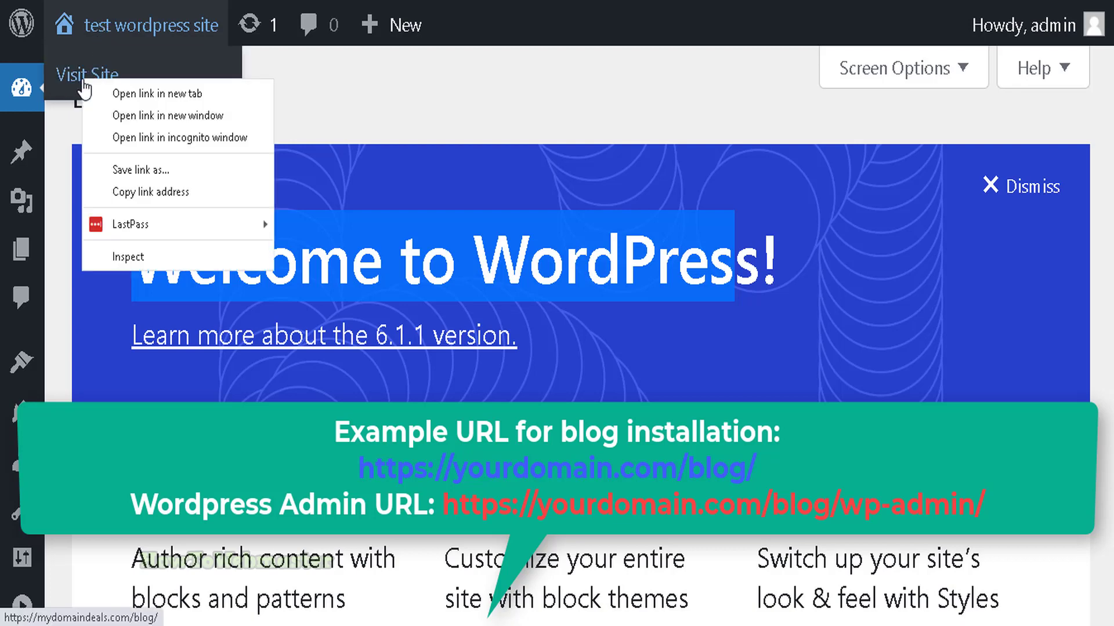
{"action": "left_click", "coordinate": [111, 92]}
{"action": "key", "text": "ctrl+Tab"}
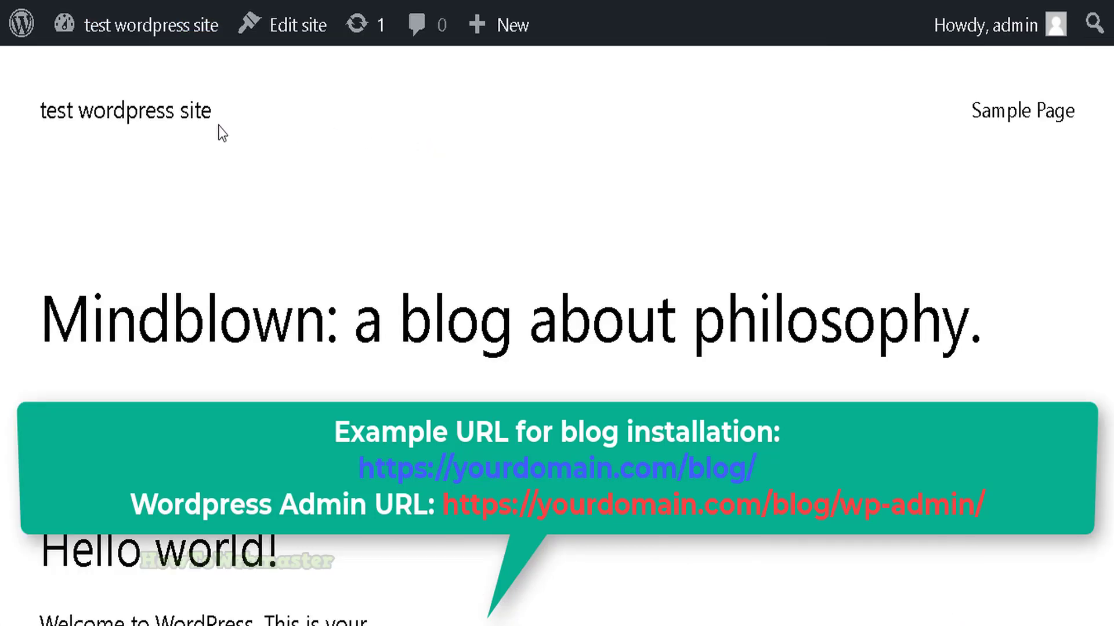
{"action": "scroll", "coordinate": [594, 382], "scroll_direction": "down", "scroll_amount": 4}
{"action": "scroll", "coordinate": [594, 383], "scroll_direction": "down", "scroll_amount": 5}
{"action": "scroll", "coordinate": [594, 382], "scroll_direction": "up", "scroll_amount": 7}
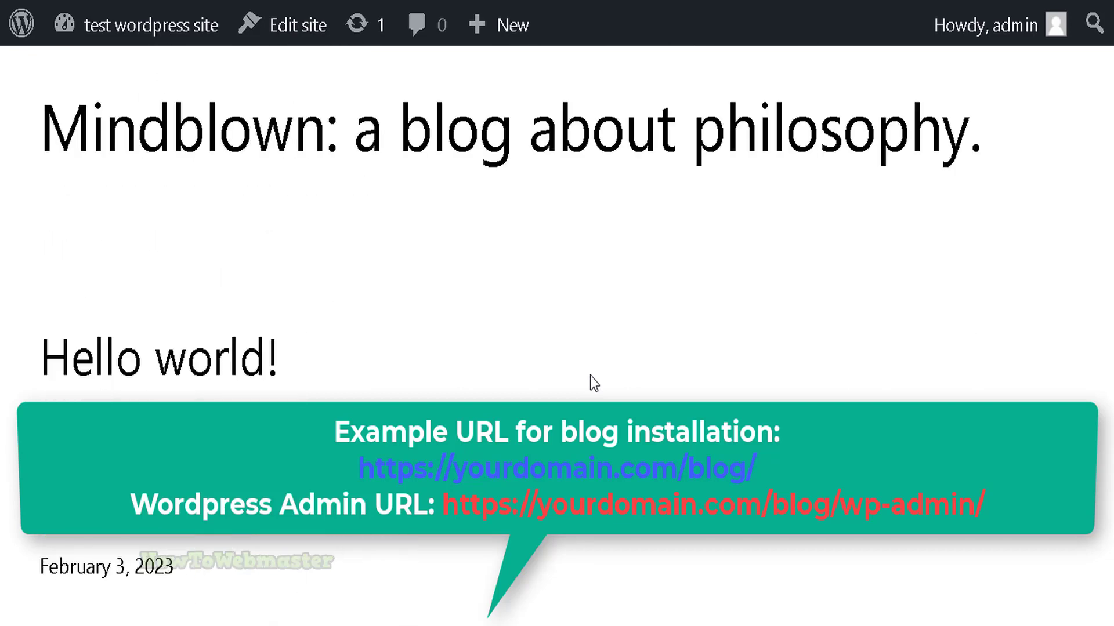
{"action": "scroll", "coordinate": [465, 322], "scroll_direction": "up", "scroll_amount": 3}
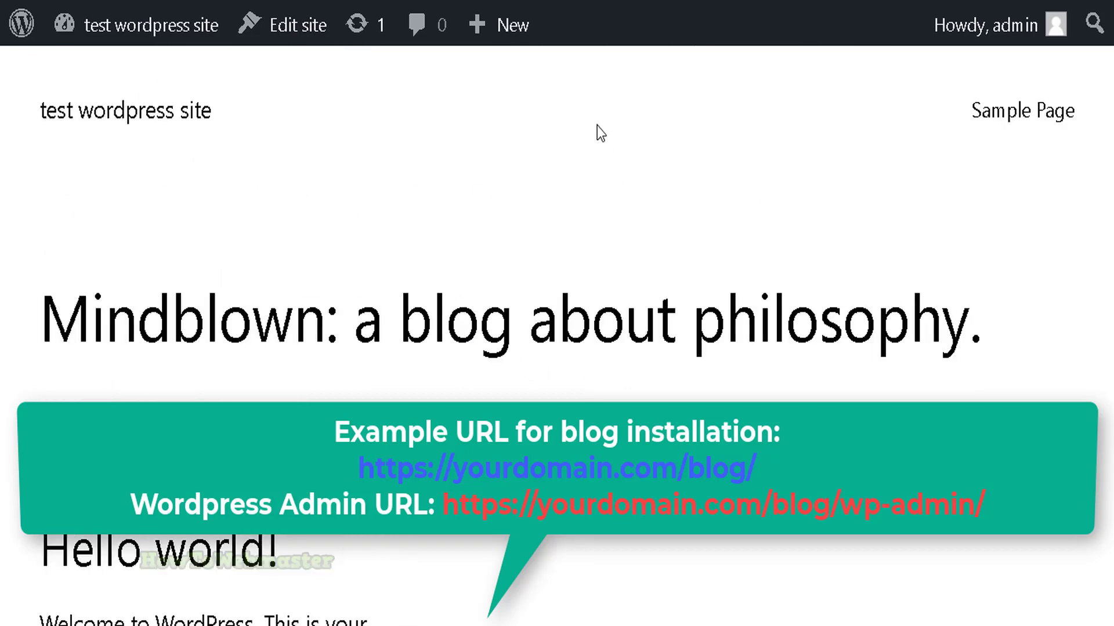
{"action": "key", "text": "ctrl+Tab"}
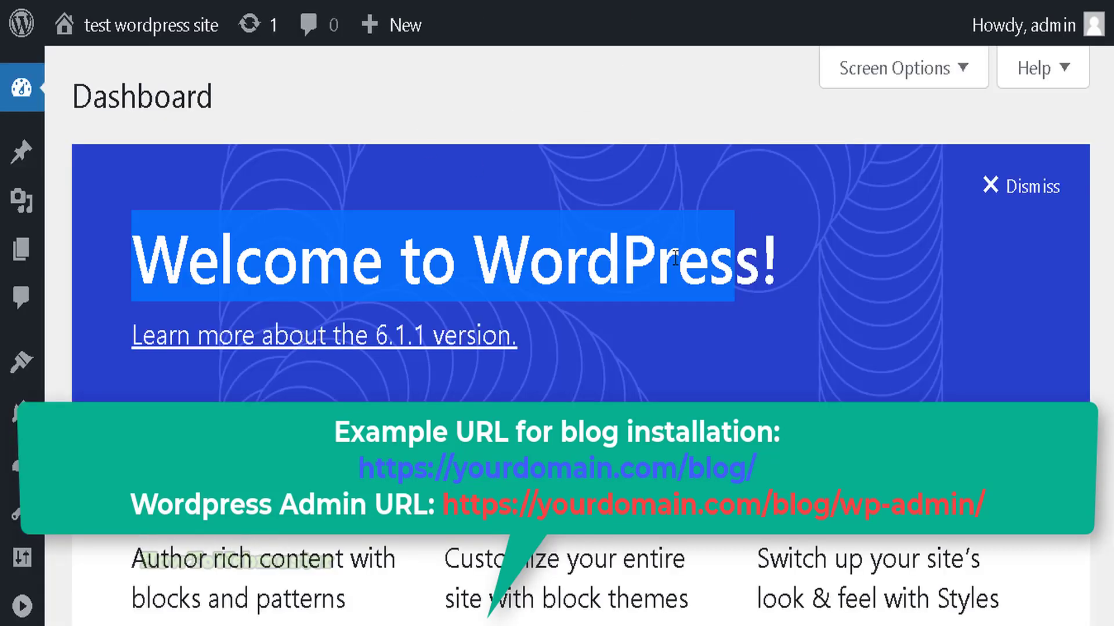